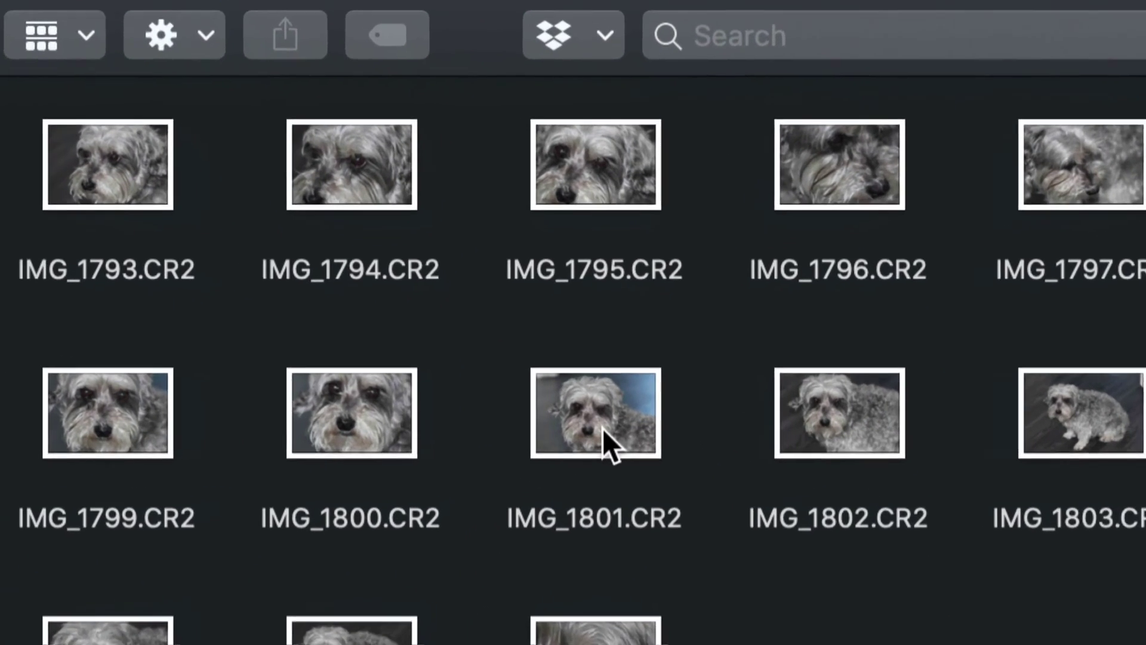
Open the raw photo IMG_1801.CR2 in Preview and move its window nearer the middle of the desktop.
{"action": "left_click", "coordinate": [590, 410]}
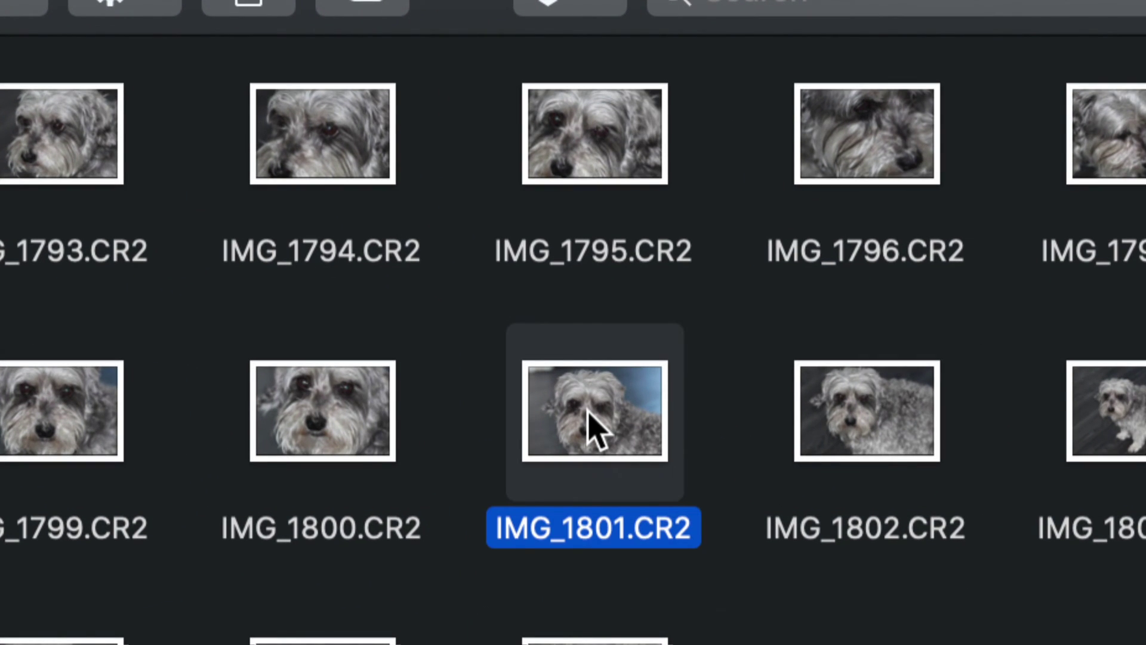
{"action": "right_click", "coordinate": [591, 418]}
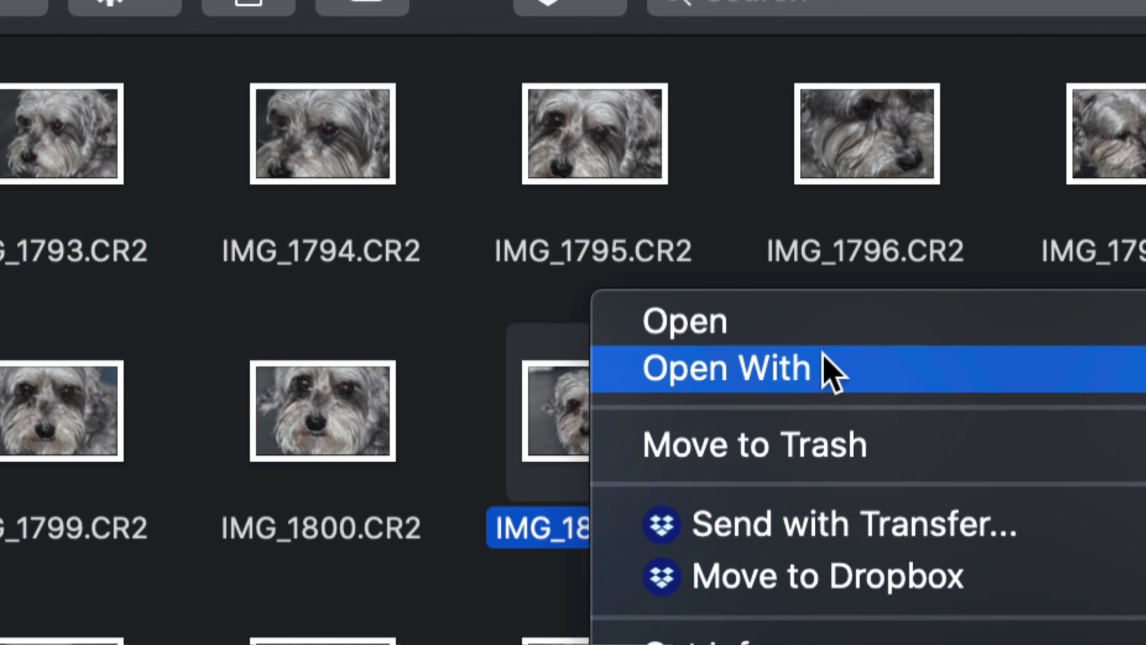
{"action": "mouse_move", "coordinate": [1139, 394]}
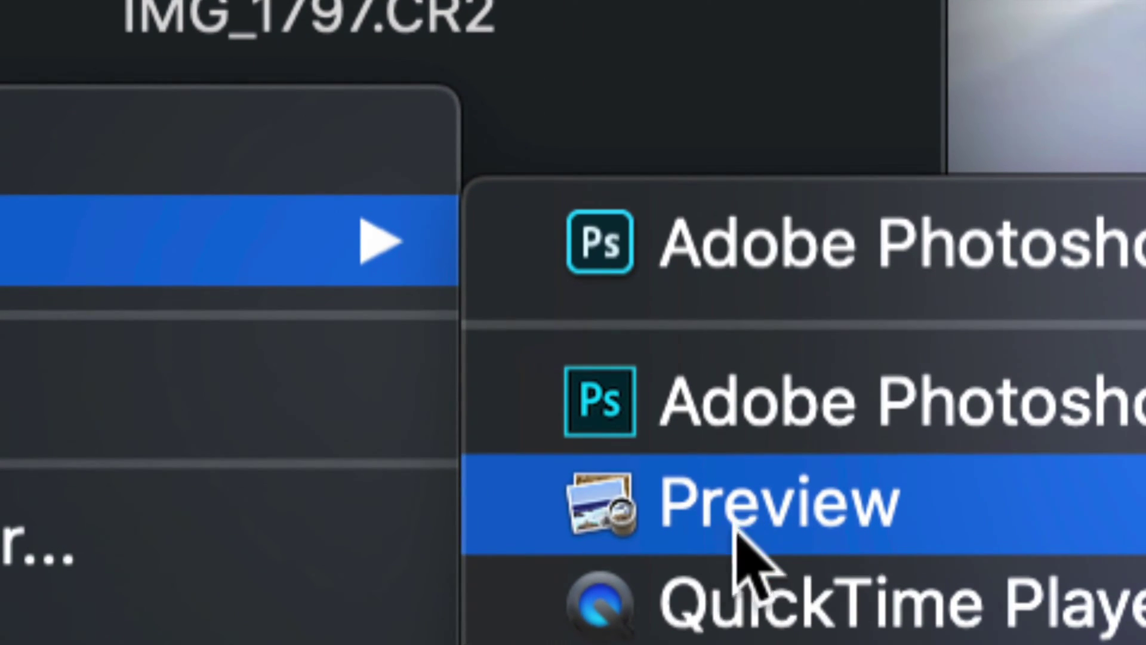
{"action": "left_click", "coordinate": [730, 523]}
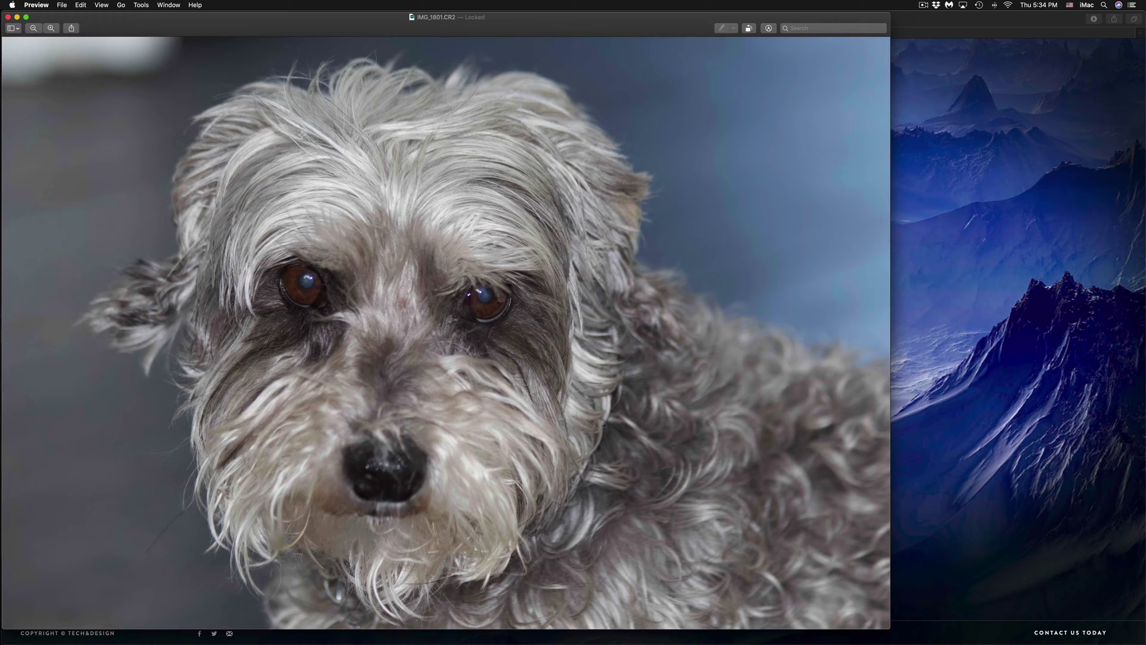
{"action": "left_click_drag", "start_coordinate": [160, 19], "coordinate": [285, 18]}
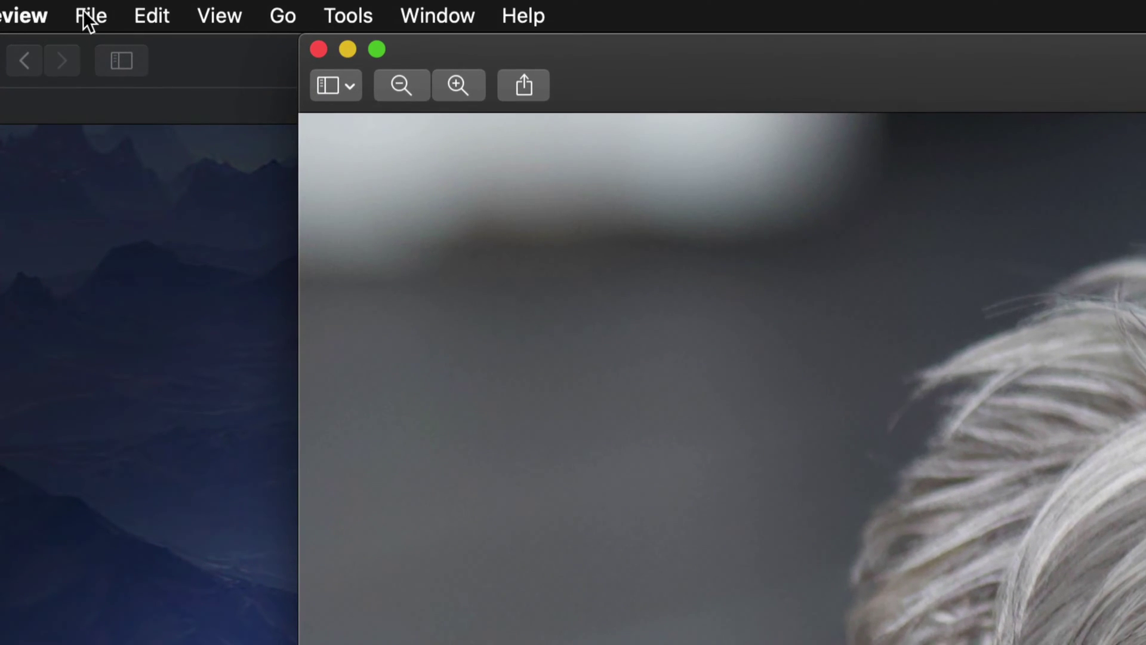
Start exporting the photo and create a new destination folder named "other" inside "untitled folder".
{"action": "left_click", "coordinate": [68, 7]}
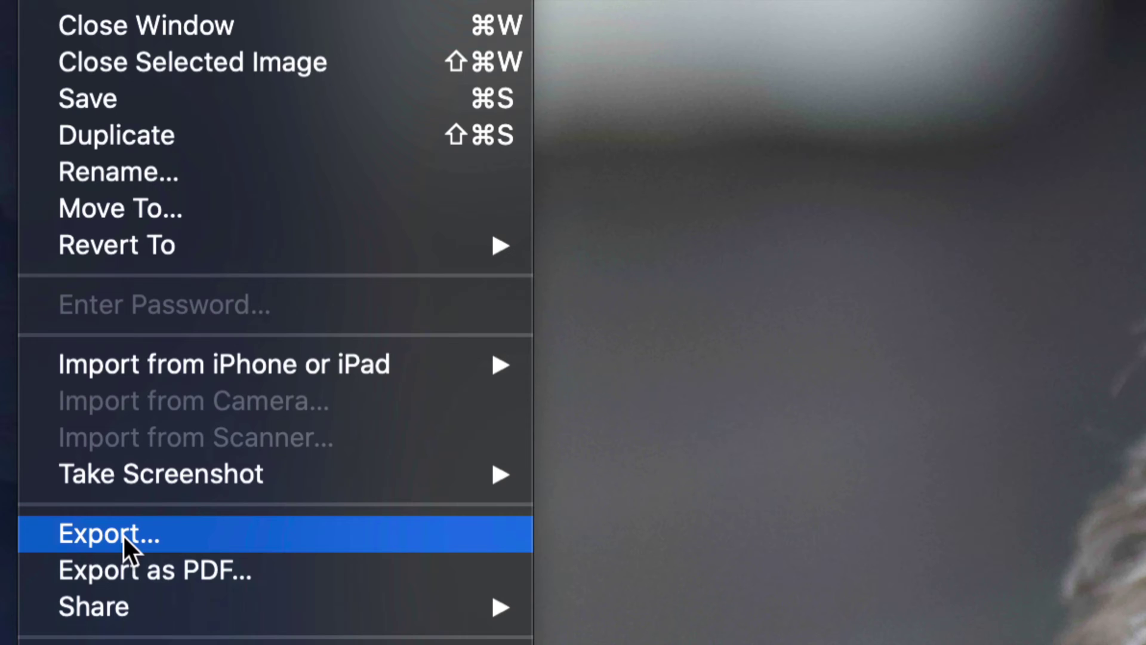
{"action": "left_click", "coordinate": [123, 536]}
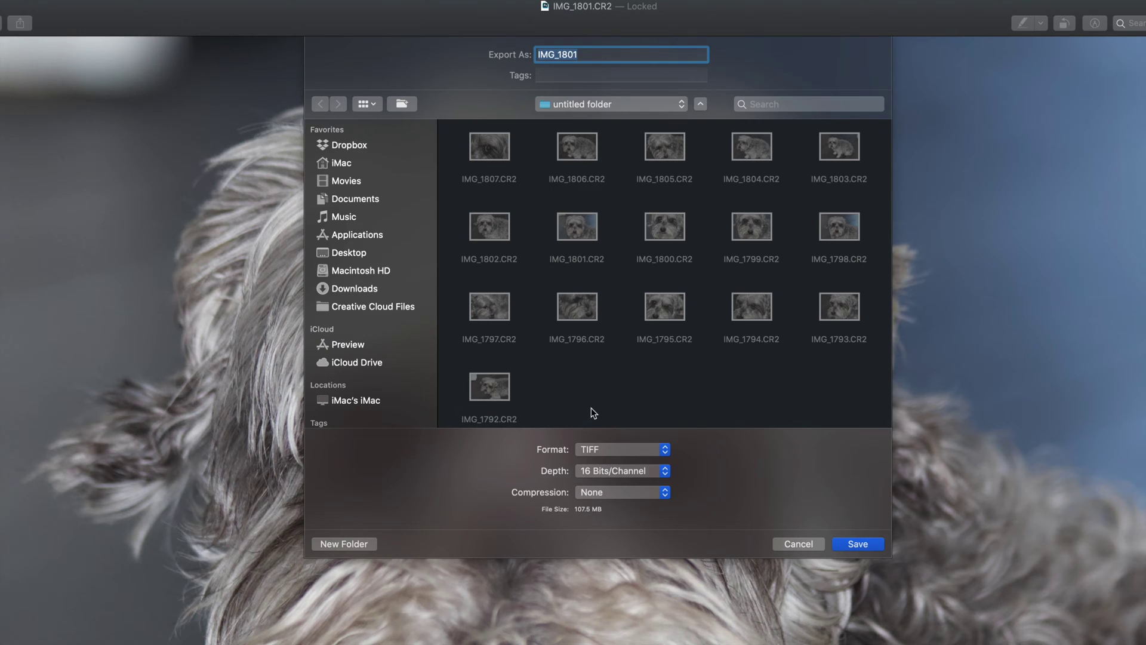
{"action": "left_click", "coordinate": [335, 544]}
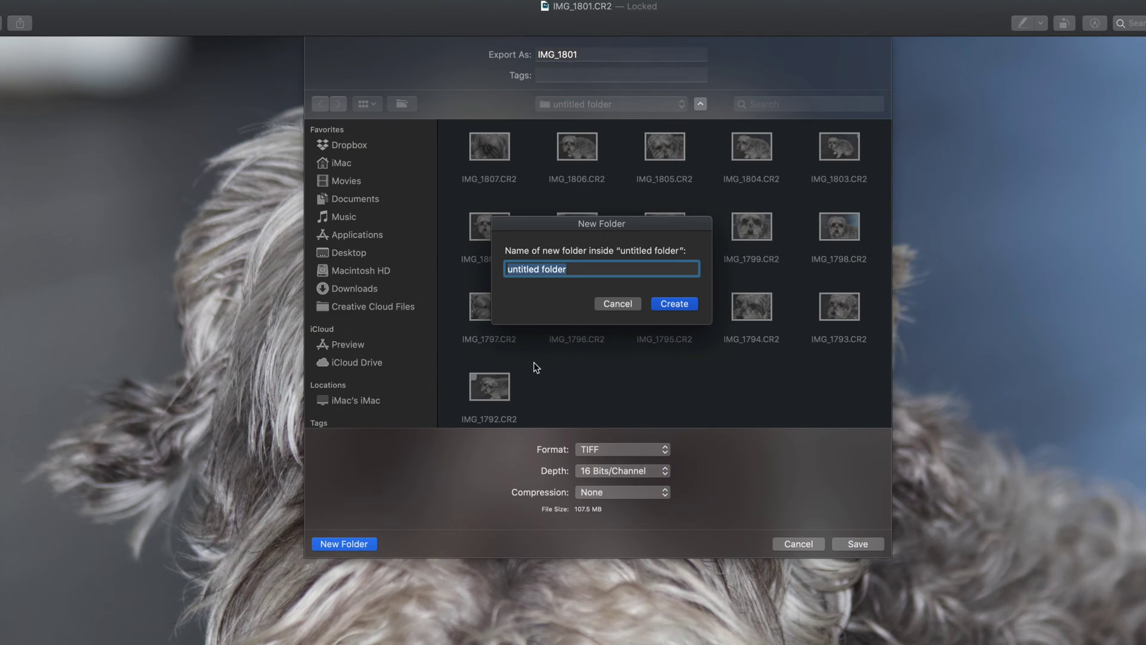
{"action": "type", "text": "other"}
{"action": "left_click", "coordinate": [686, 309]}
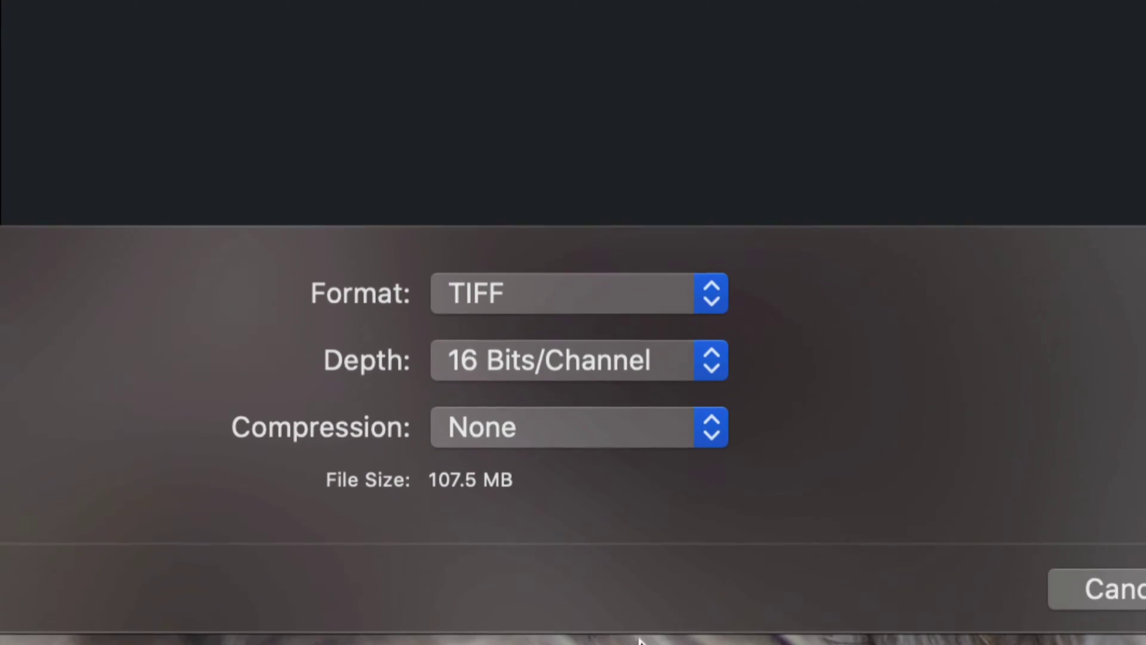
Export IMG_1801 as a JPEG with 8 Bits/Channel depth and the quality set to Best.
{"action": "left_click", "coordinate": [707, 288]}
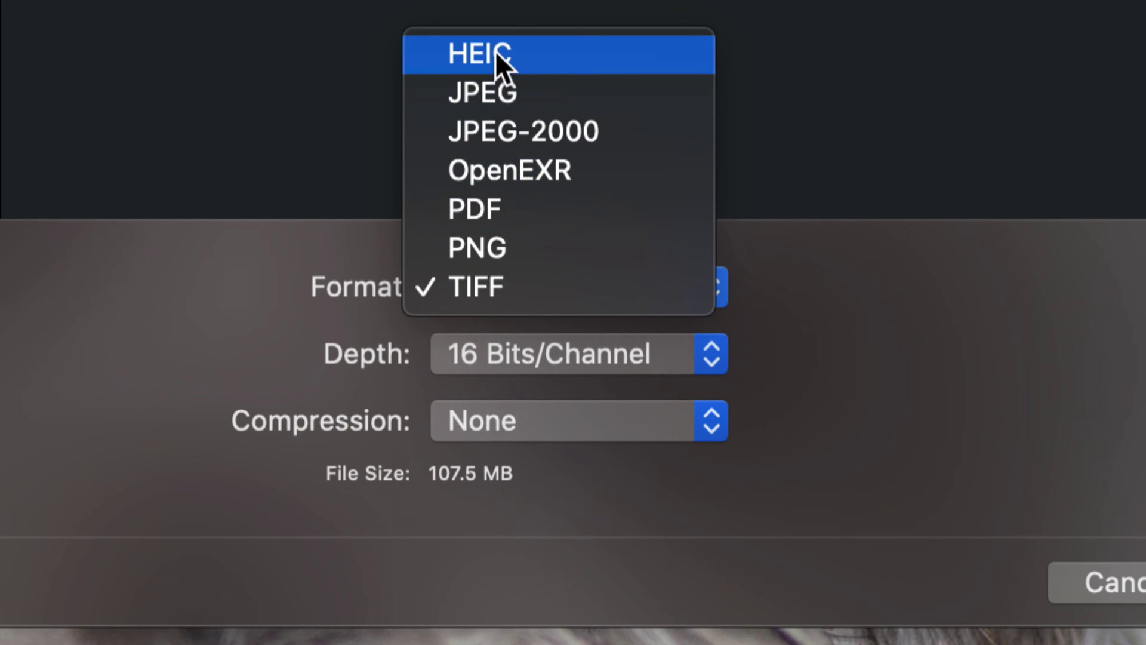
{"action": "left_click", "coordinate": [493, 91]}
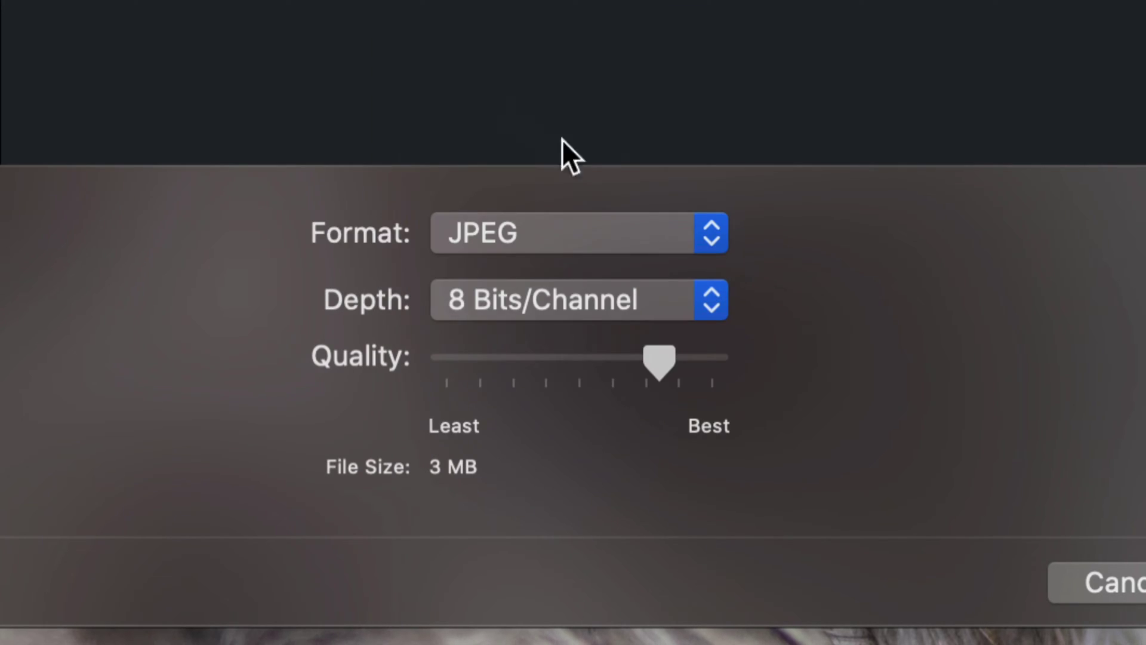
{"action": "left_click_drag", "start_coordinate": [653, 366], "coordinate": [739, 361]}
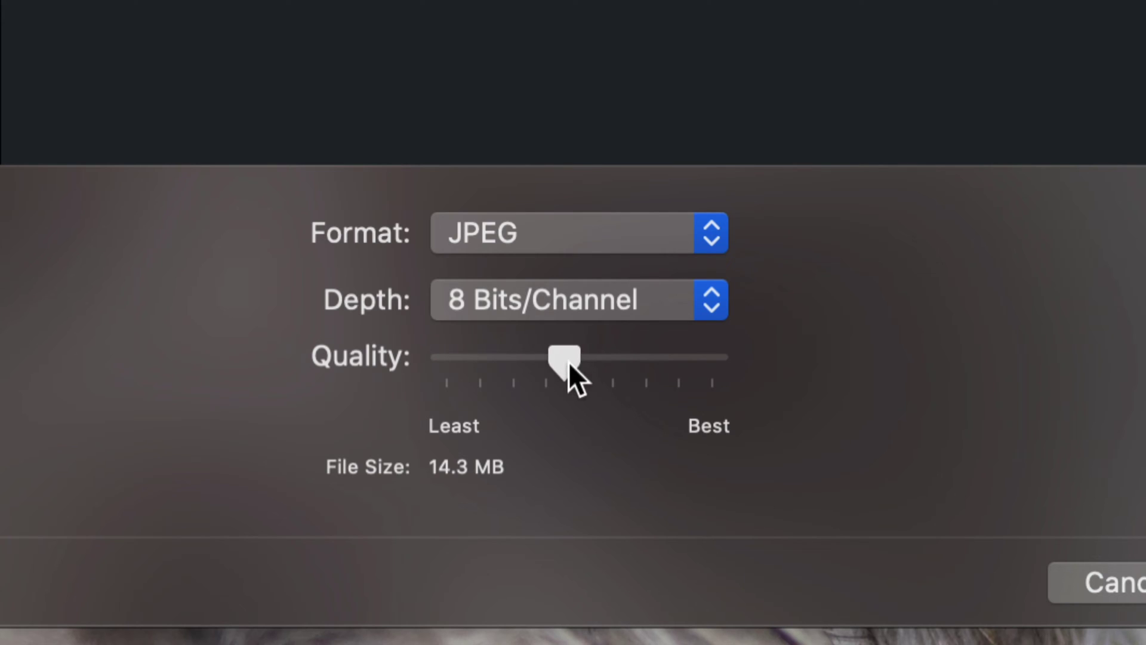
{"action": "left_click_drag", "start_coordinate": [513, 365], "coordinate": [732, 359]}
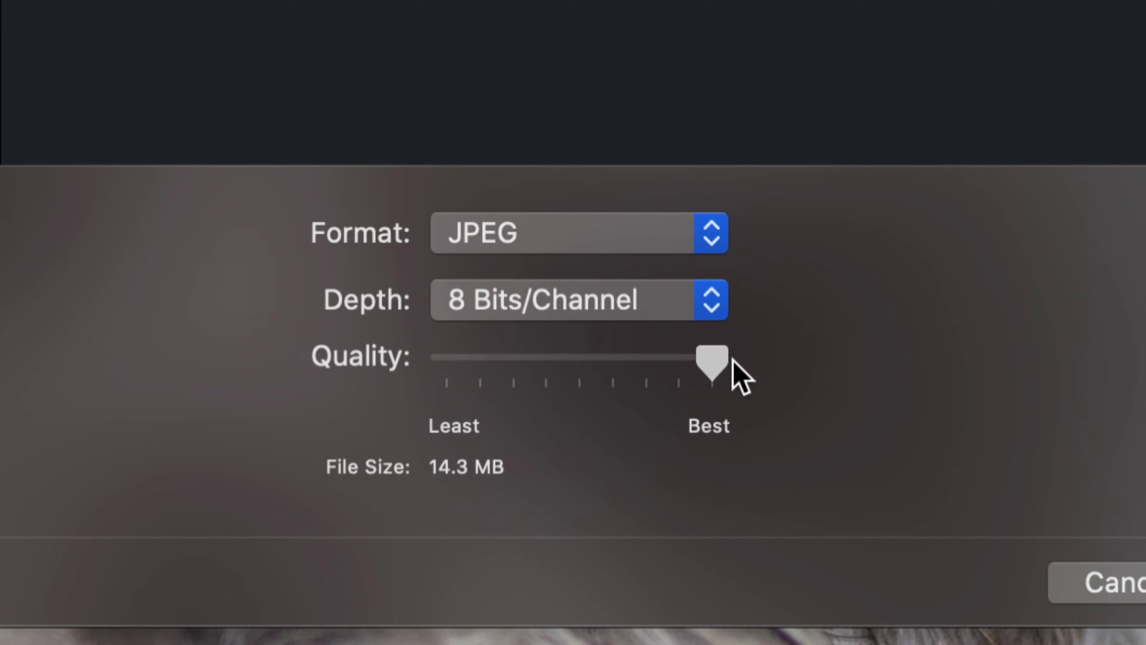
{"action": "left_click", "coordinate": [708, 302]}
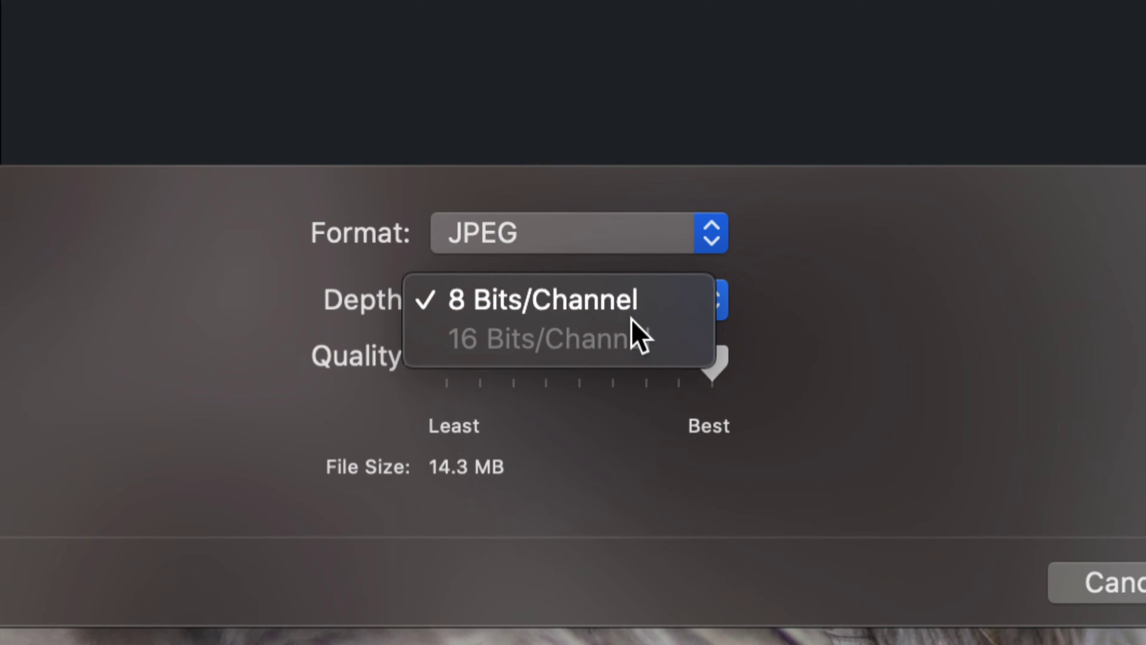
{"action": "left_click", "coordinate": [753, 316]}
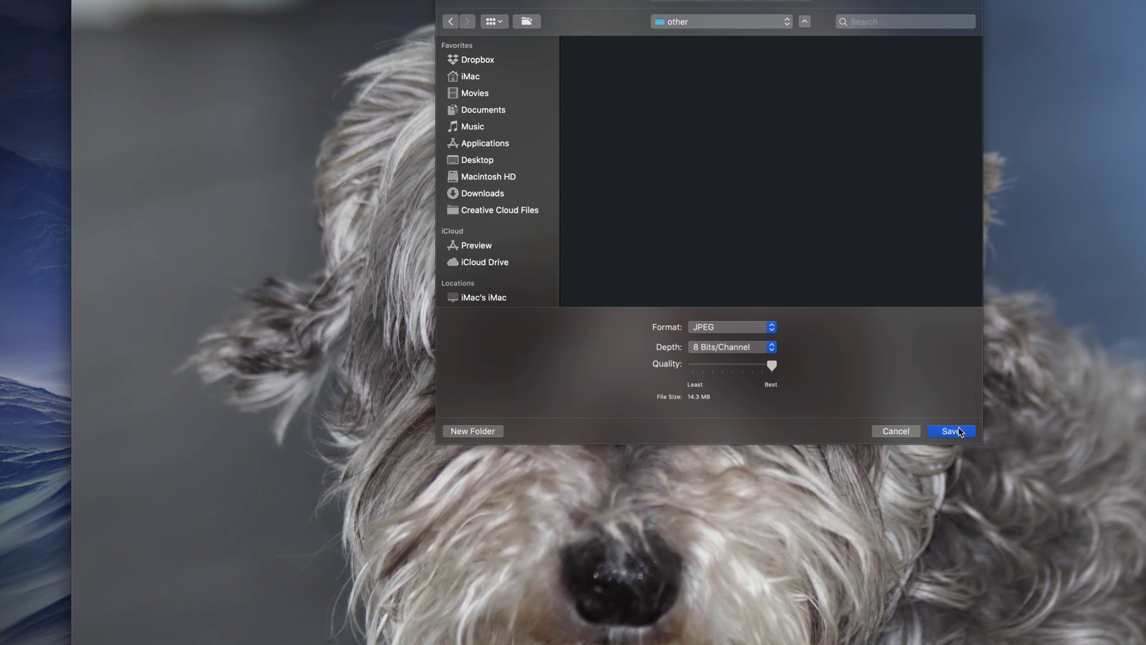
{"action": "left_click", "coordinate": [960, 431]}
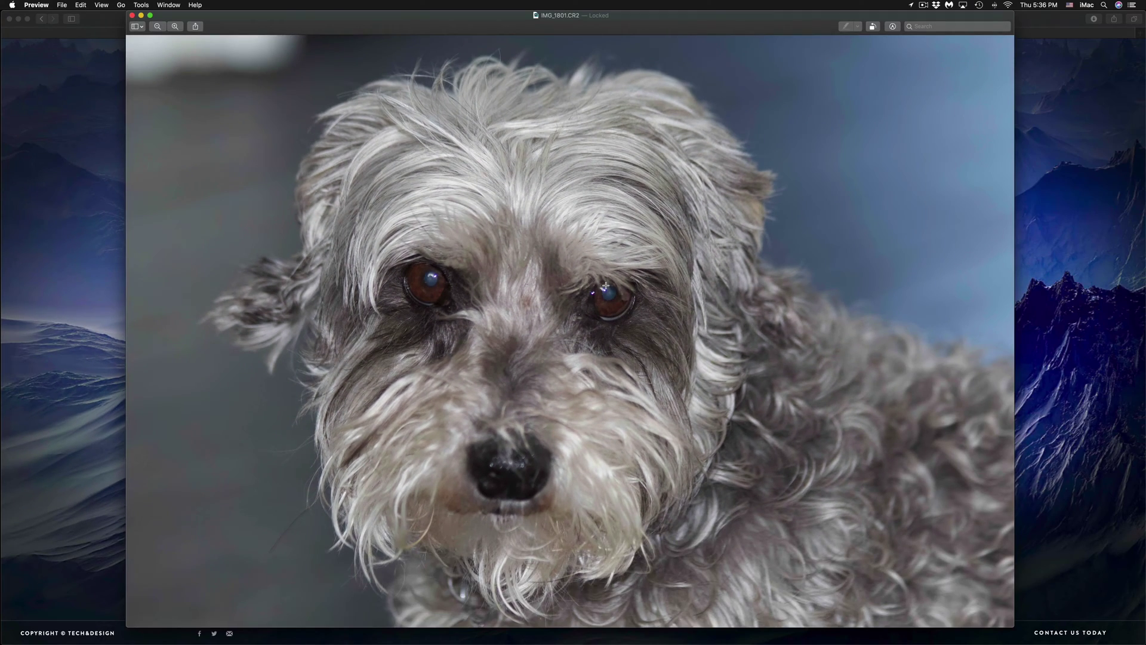
Switch to the Finder window with the raw photos and open the "other" folder.
{"action": "key", "text": "ctrl+Up"}
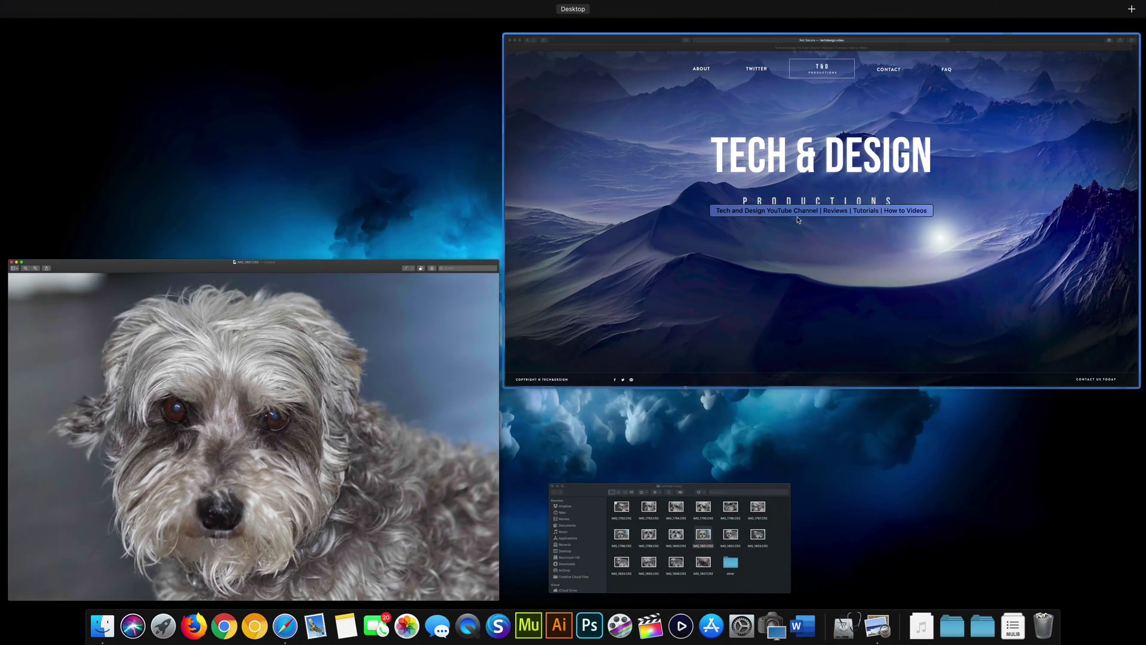
{"action": "left_click", "coordinate": [732, 522]}
{"action": "left_click_drag", "start_coordinate": [618, 366], "coordinate": [627, 206]}
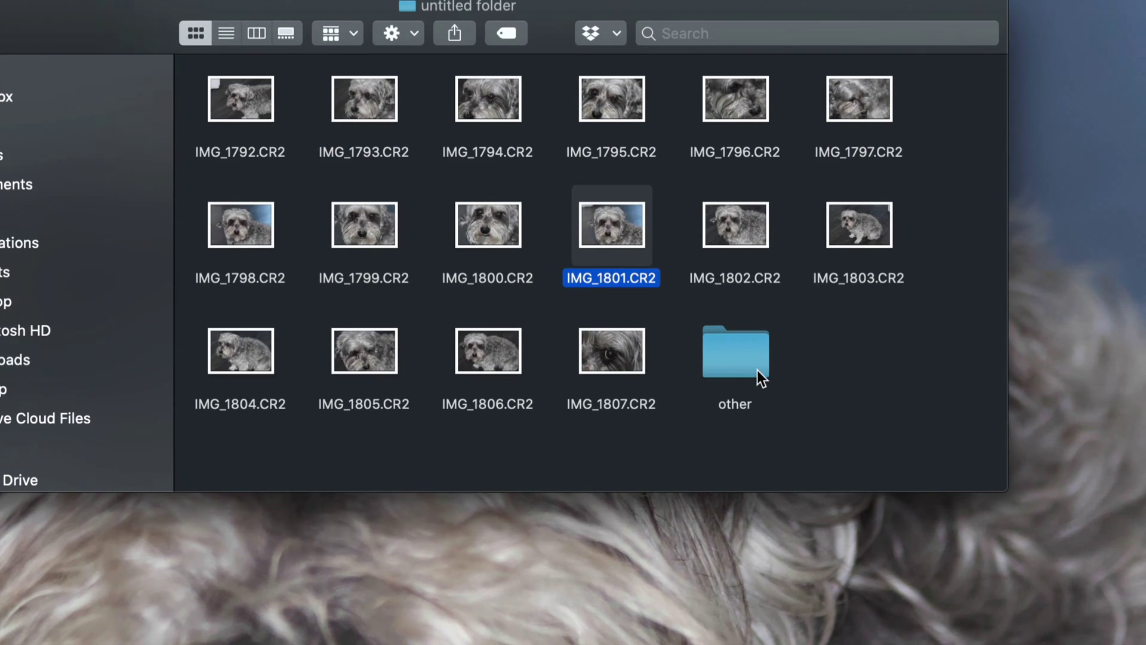
{"action": "left_click", "coordinate": [757, 361]}
{"action": "double_click", "coordinate": [729, 350]}
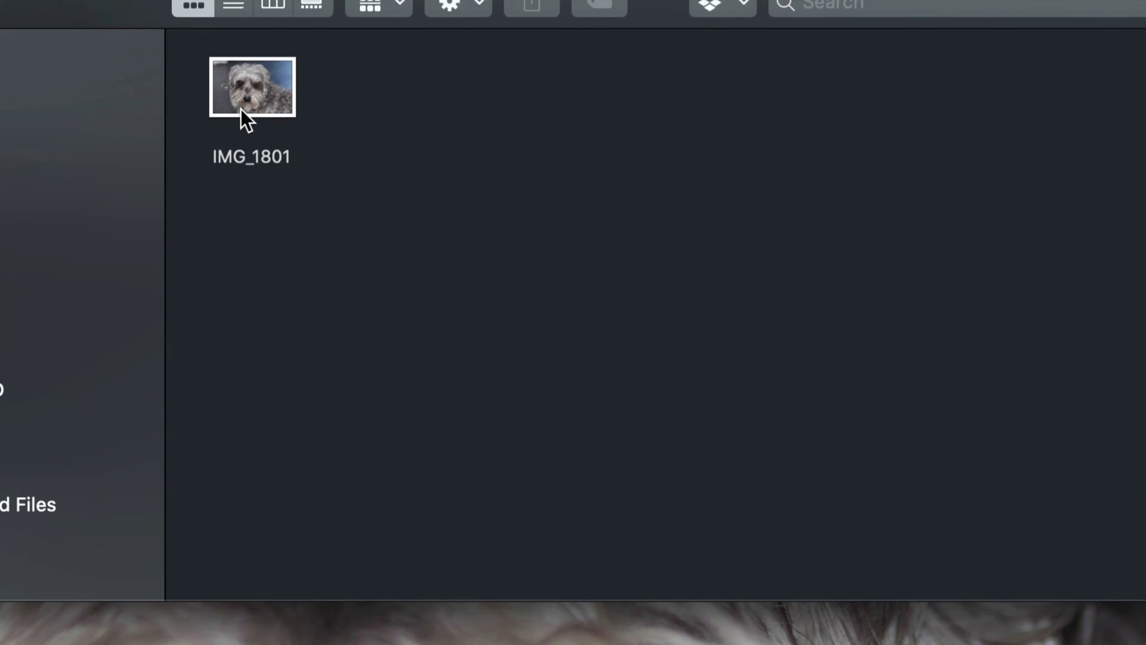
Show the file info of the exported IMG_1801, examine its kind, size and dimensions, and close the info window.
{"action": "left_click", "coordinate": [233, 114]}
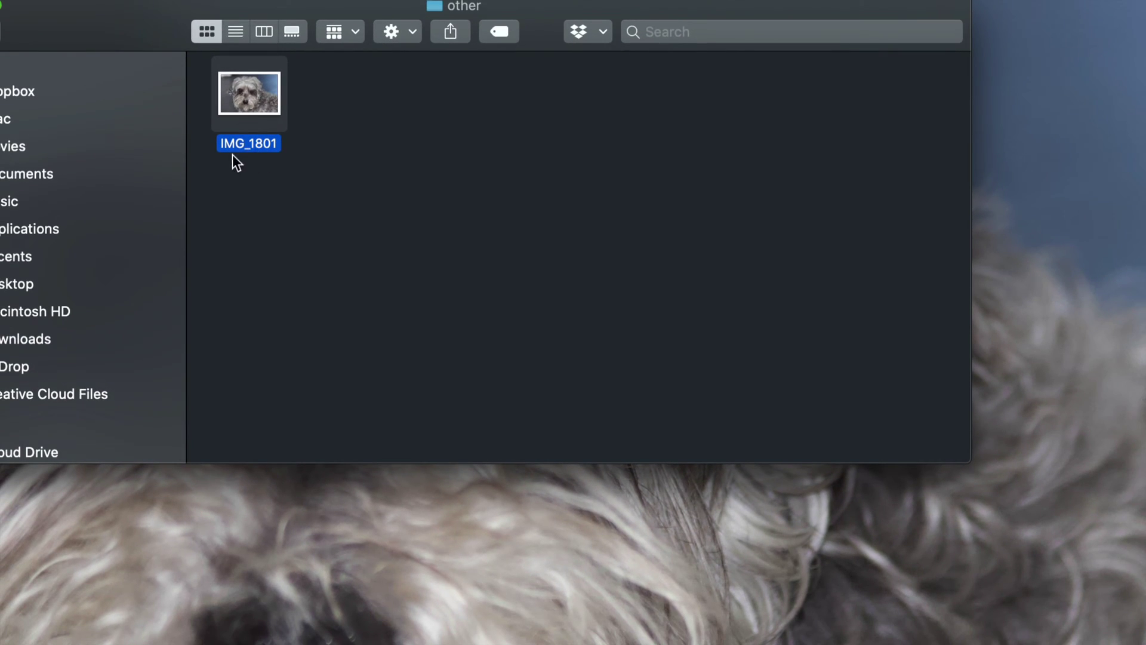
{"action": "right_click", "coordinate": [276, 111]}
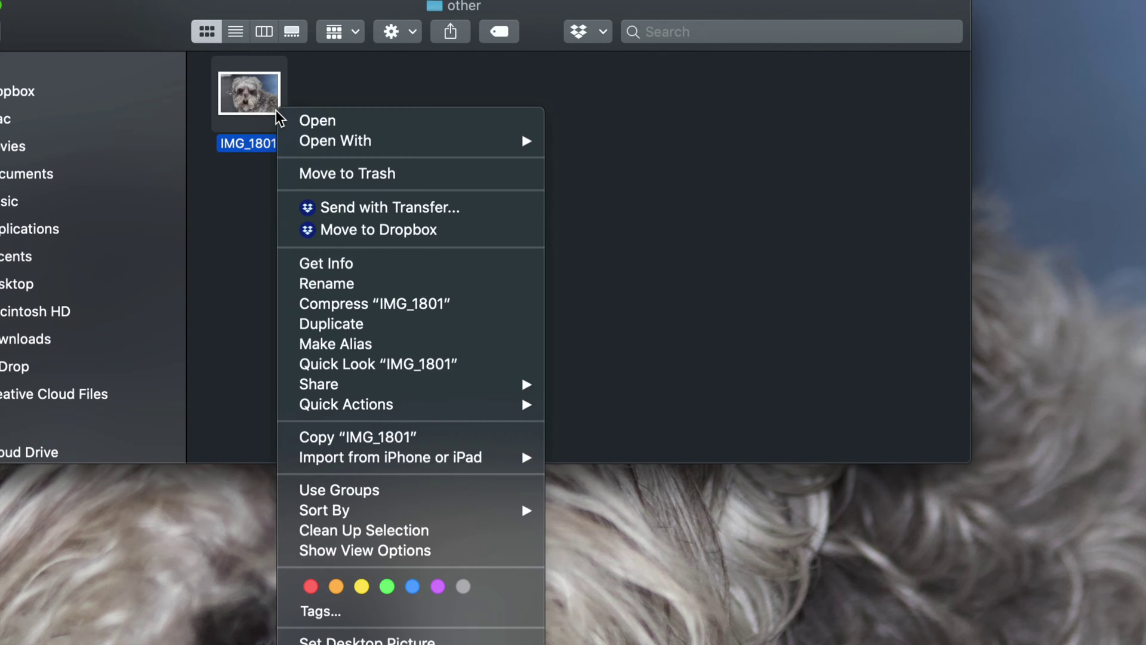
{"action": "left_click", "coordinate": [402, 263]}
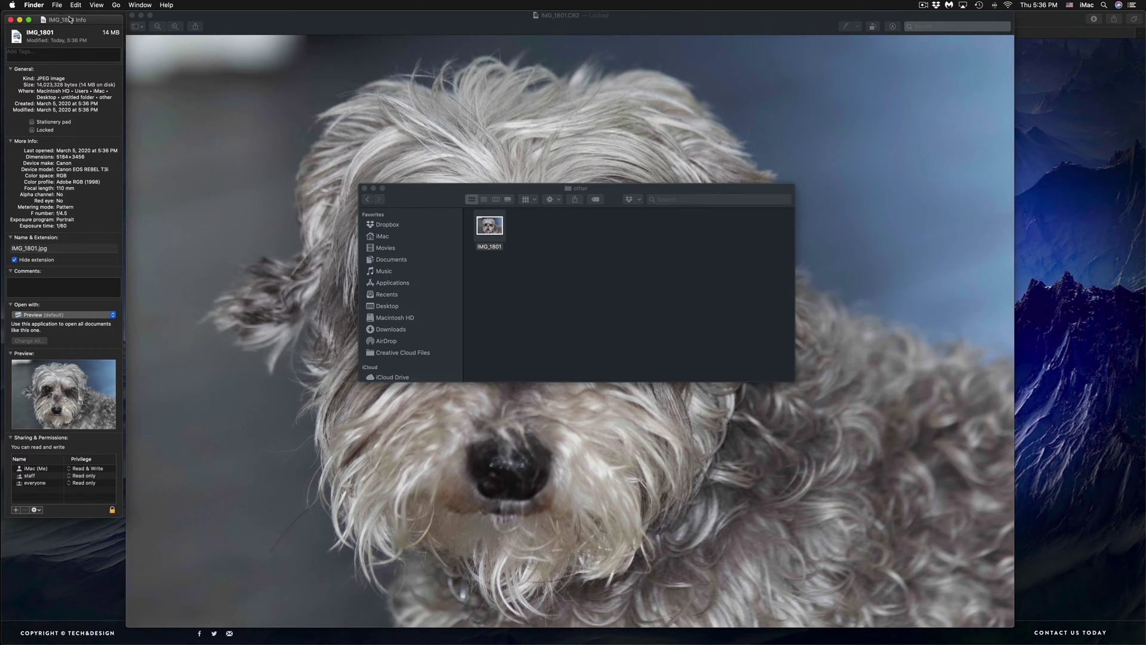
{"action": "left_click_drag", "start_coordinate": [69, 19], "coordinate": [481, 76]}
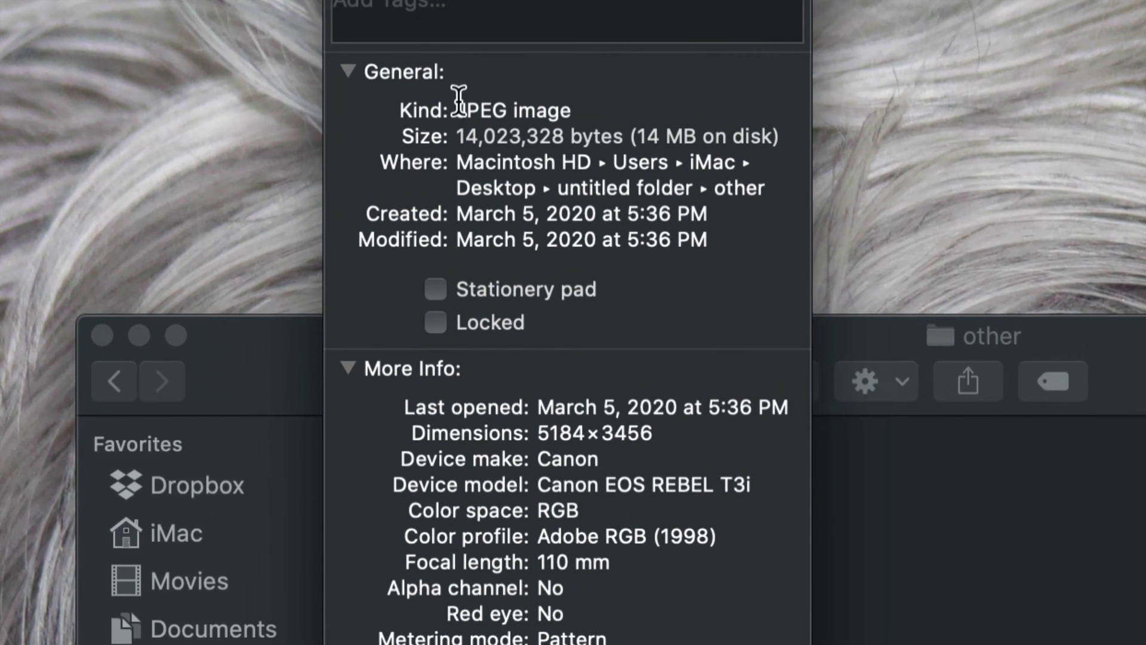
{"action": "left_click_drag", "start_coordinate": [443, 84], "coordinate": [489, 83]}
{"action": "left_click_drag", "start_coordinate": [551, 108], "coordinate": [457, 110]}
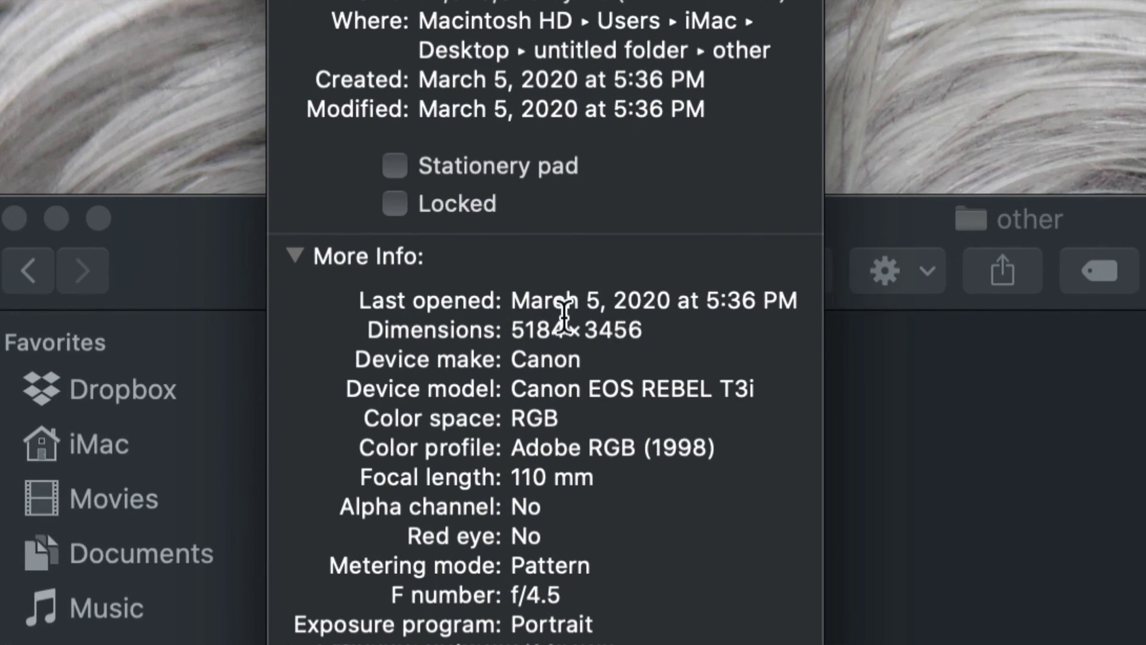
{"action": "left_click_drag", "start_coordinate": [525, 315], "coordinate": [604, 430]}
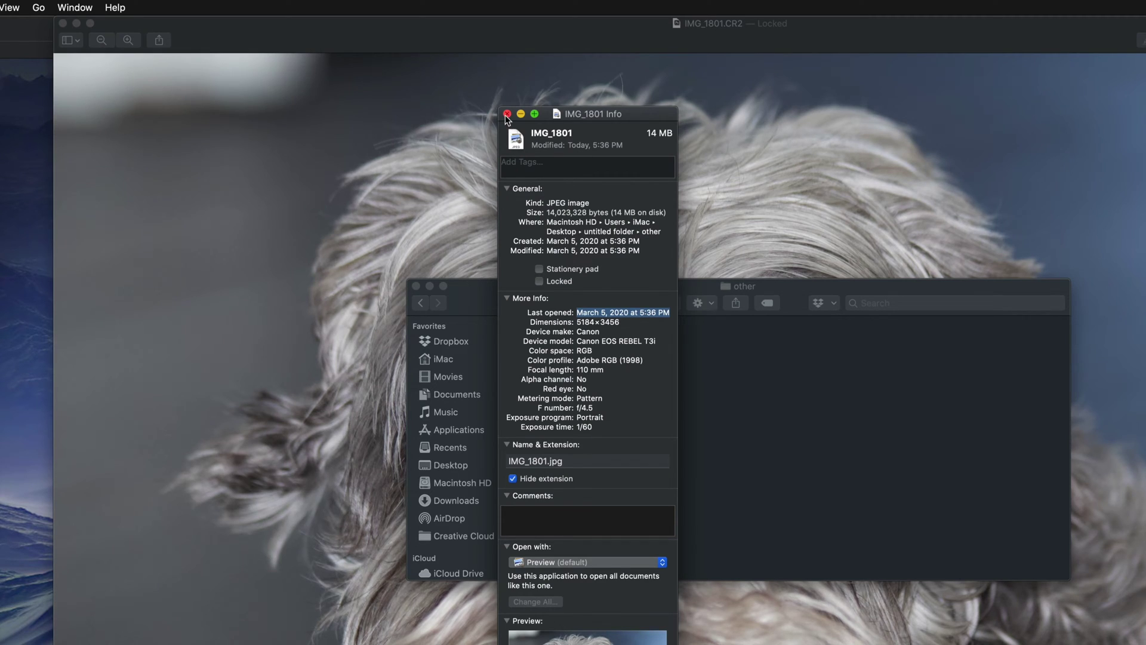
{"action": "left_click", "coordinate": [506, 114]}
Go back to the parent folder of raw photos and close the Preview window of IMG_1801.CR2.
{"action": "right_click", "coordinate": [682, 460]}
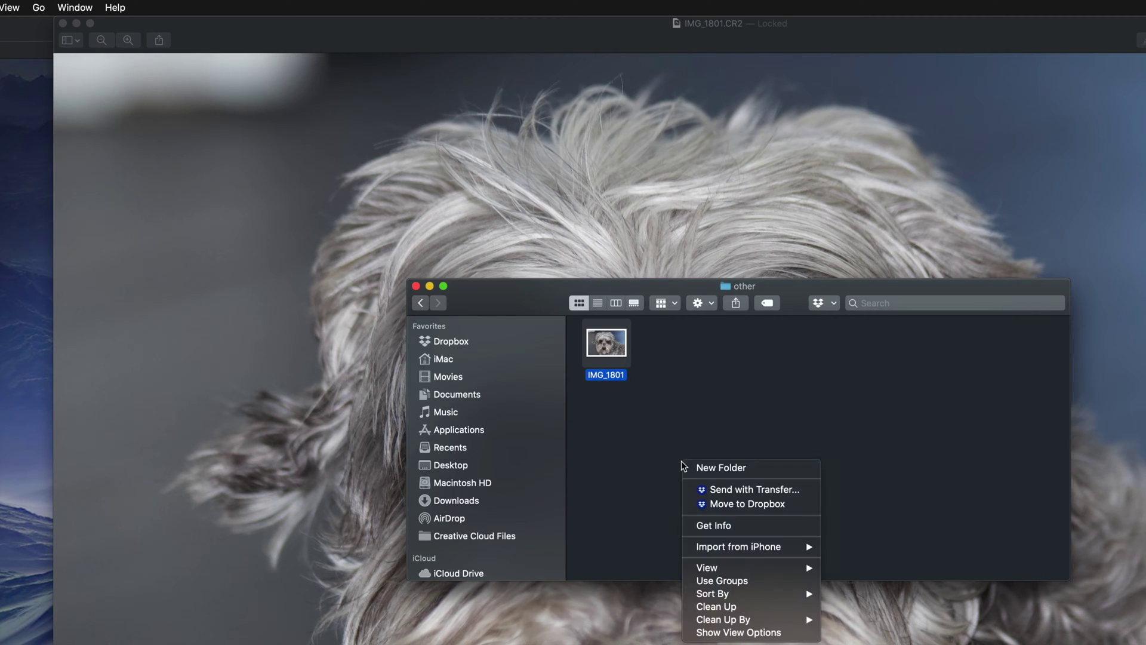
{"action": "left_click", "coordinate": [598, 425]}
{"action": "left_click", "coordinate": [600, 417]}
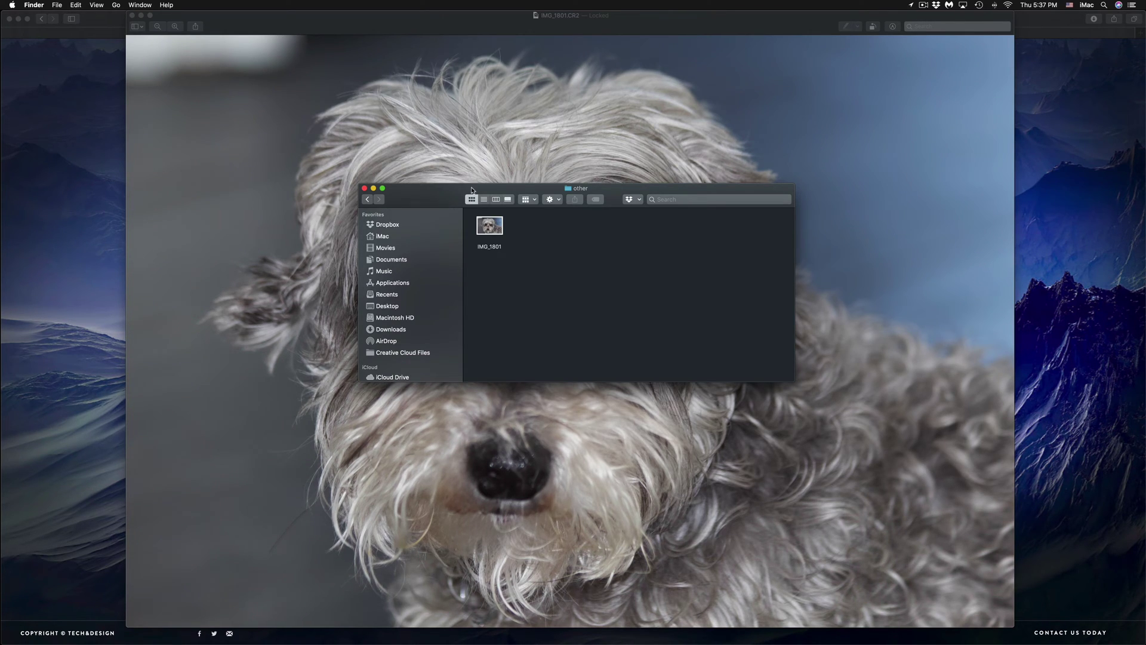
{"action": "left_click", "coordinate": [368, 200]}
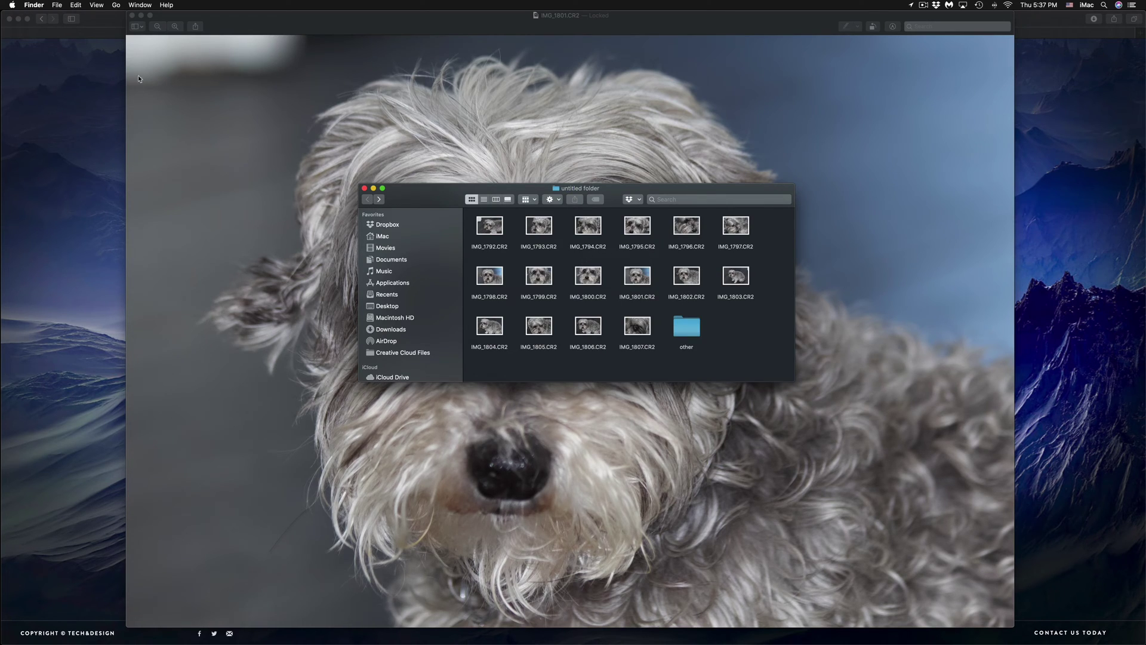
{"action": "left_click", "coordinate": [132, 15]}
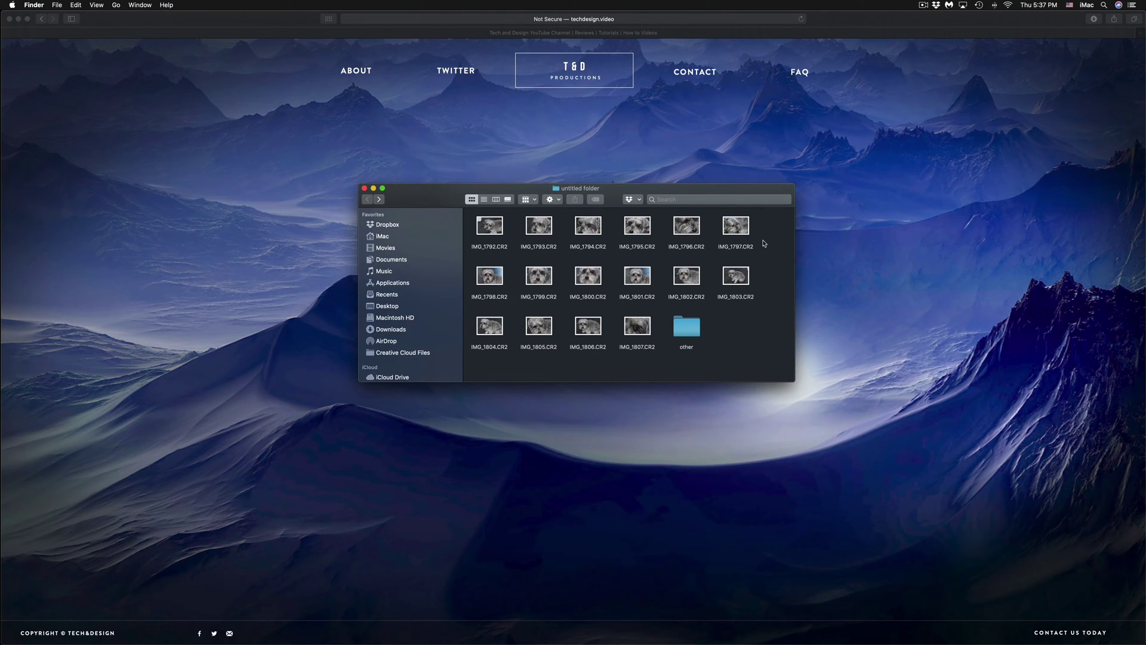
Select all CR2 photos from IMG_1792 to IMG_1807, leaving out the "other" folder, and open them together in Preview.
{"action": "left_click_drag", "start_coordinate": [776, 226], "coordinate": [488, 293]}
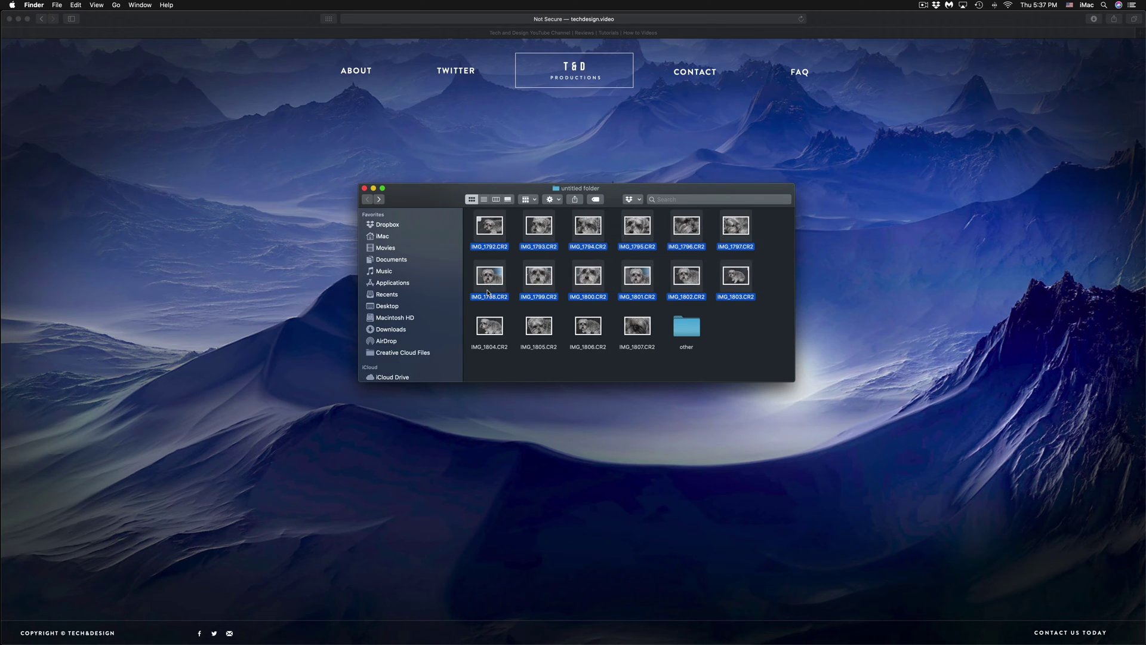
{"action": "left_click", "coordinate": [498, 326], "text": "super"}
{"action": "left_click", "coordinate": [550, 329], "text": "super"}
{"action": "left_click", "coordinate": [593, 329], "text": "super"}
{"action": "left_click", "coordinate": [626, 329], "text": "super"}
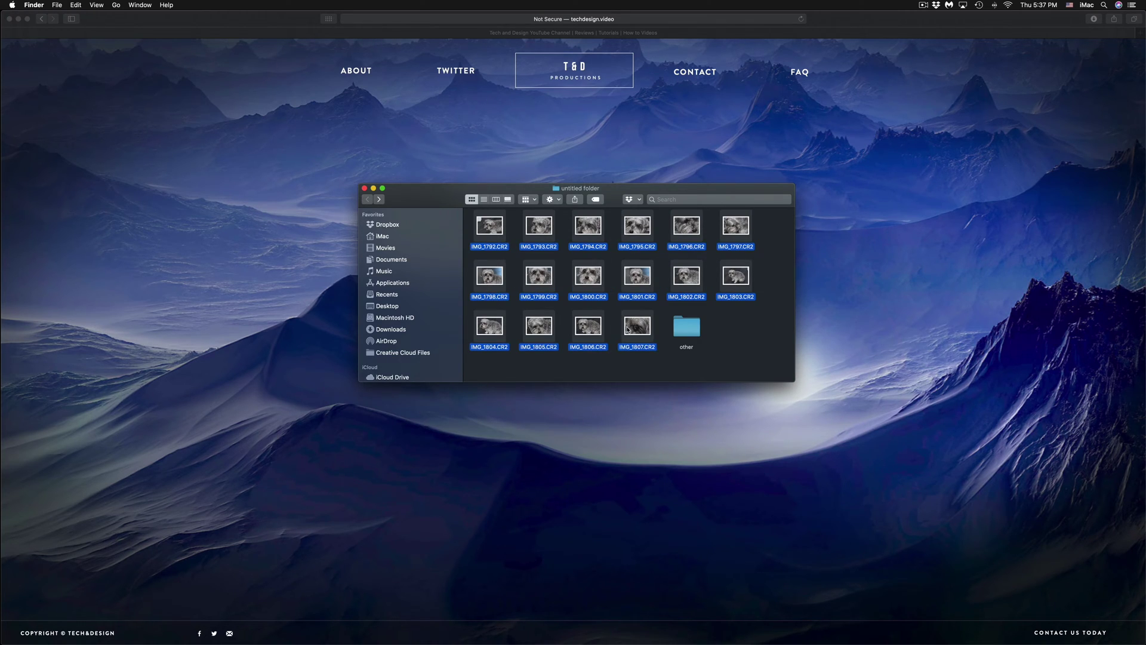
{"action": "right_click", "coordinate": [628, 274]}
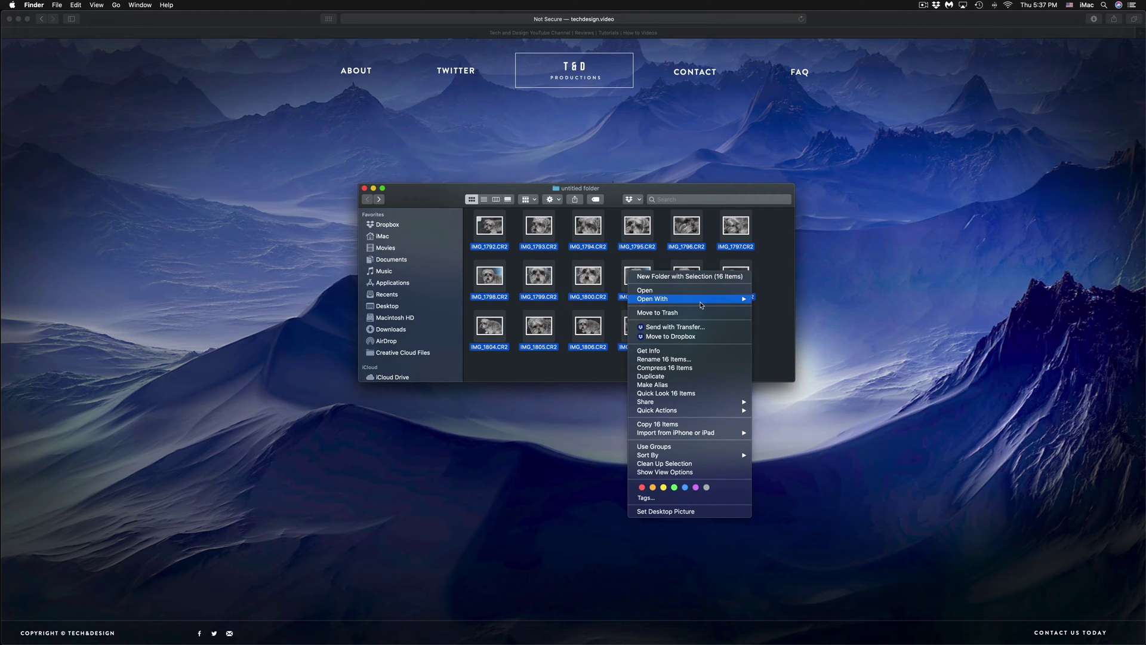
{"action": "mouse_move", "coordinate": [704, 299]}
{"action": "left_click", "coordinate": [781, 323]}
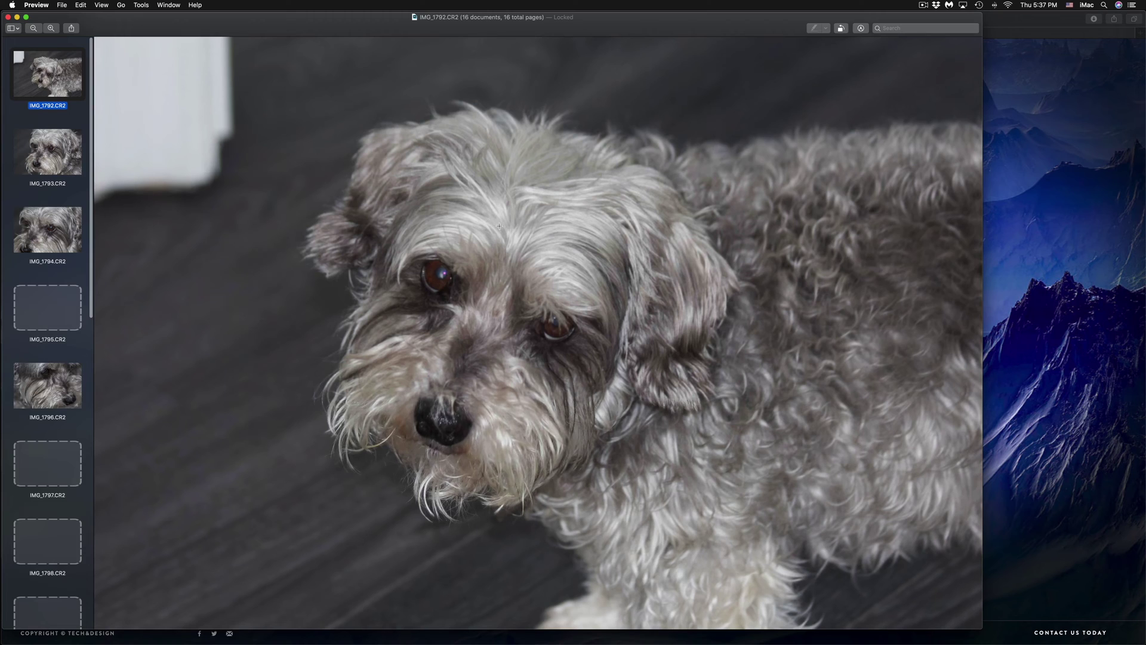
Select all the photo thumbnails in Preview, from IMG_1792.CR2 through IMG_1807.CR2.
{"action": "scroll", "coordinate": [55, 159], "scroll_direction": "down", "scroll_amount": 10}
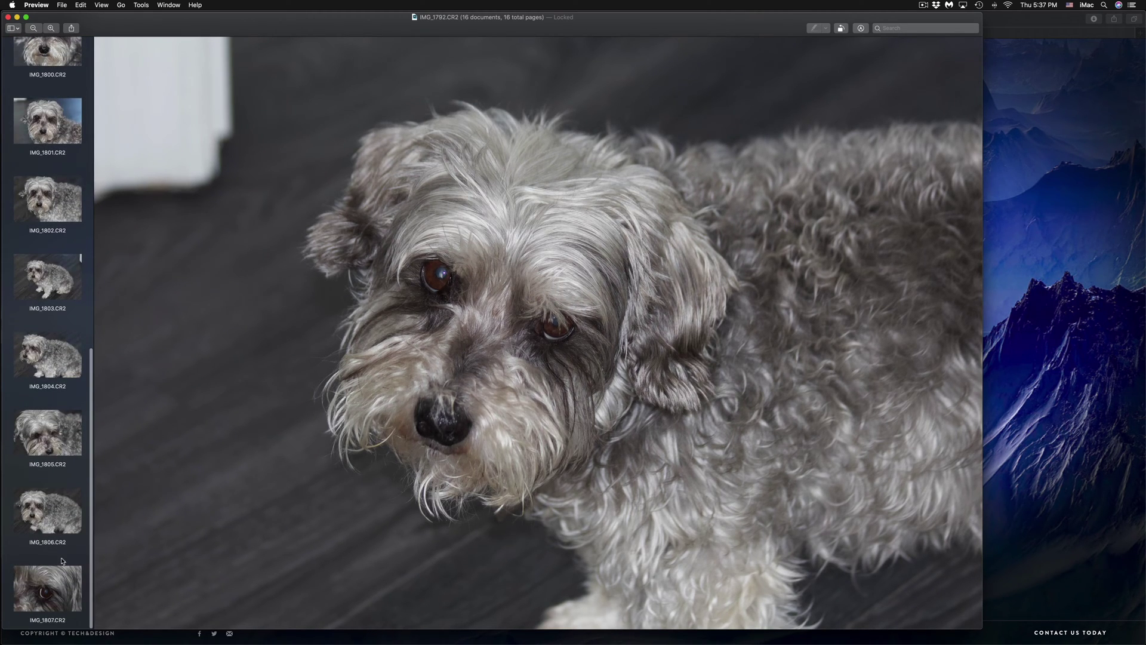
{"action": "left_click", "coordinate": [57, 579], "text": "shift"}
{"action": "scroll", "coordinate": [51, 481], "scroll_direction": "up", "scroll_amount": 8}
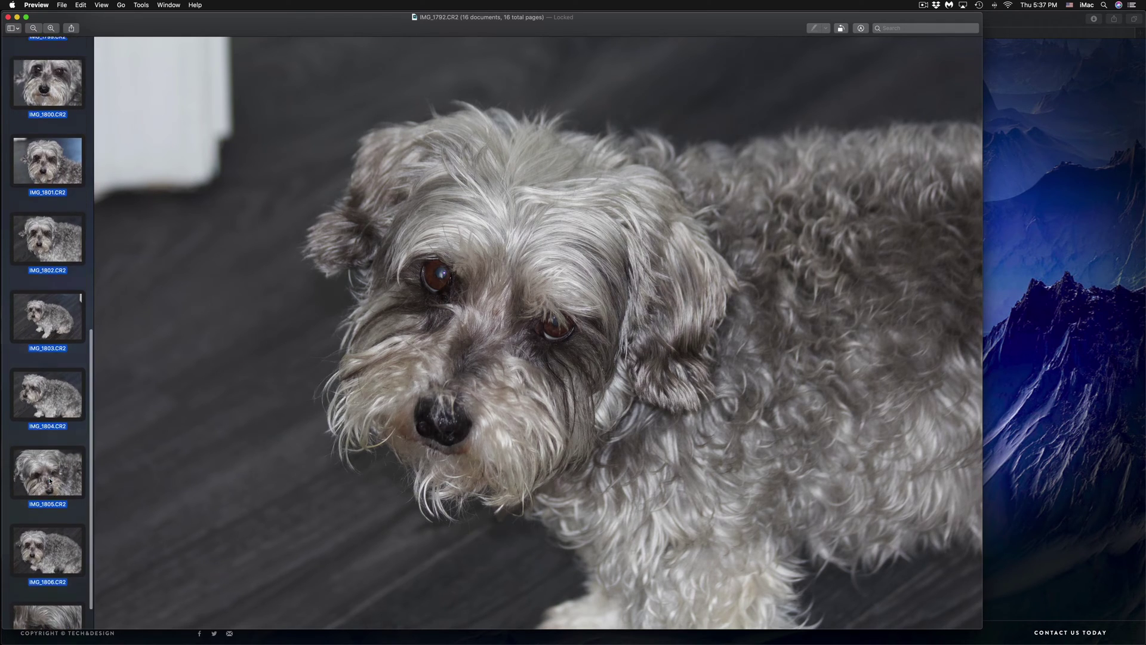
Export all selected photos into the "other" folder as JPEG with 8 Bits/Channel depth and the best quality.
{"action": "scroll", "coordinate": [50, 482], "scroll_direction": "up", "scroll_amount": 3}
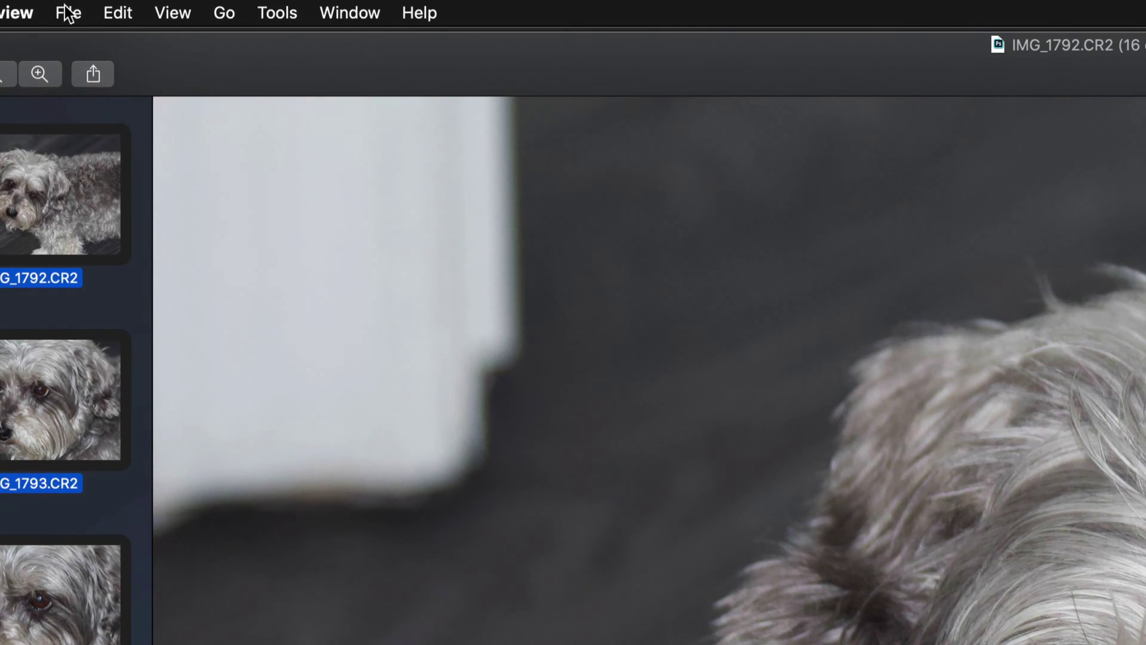
{"action": "left_click", "coordinate": [66, 12]}
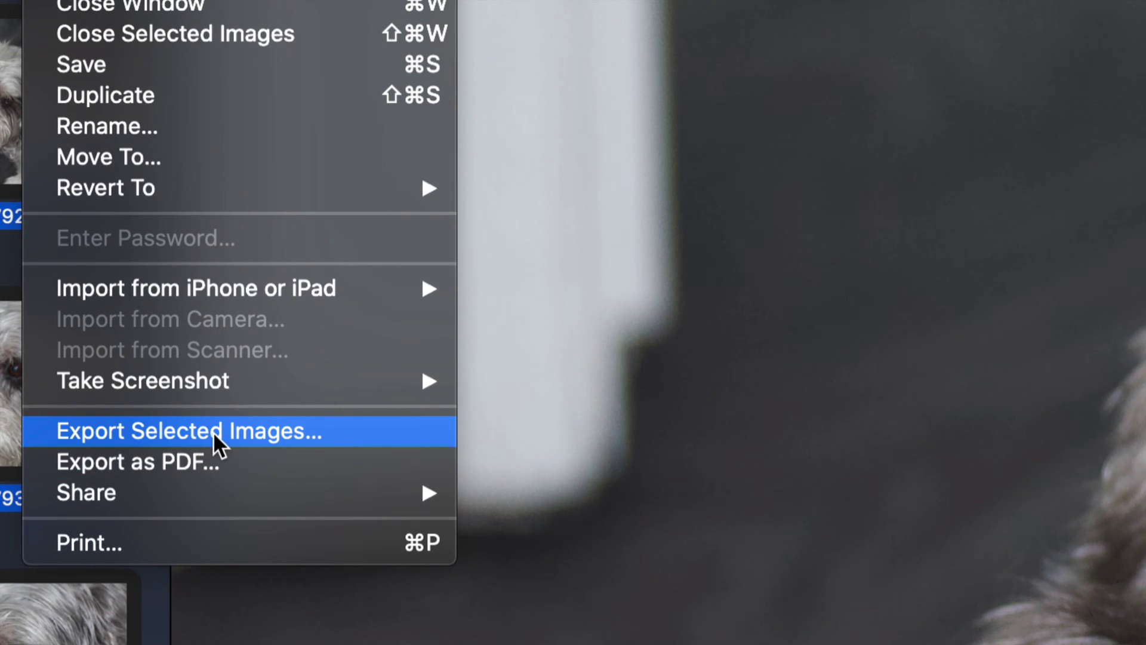
{"action": "left_click", "coordinate": [218, 442]}
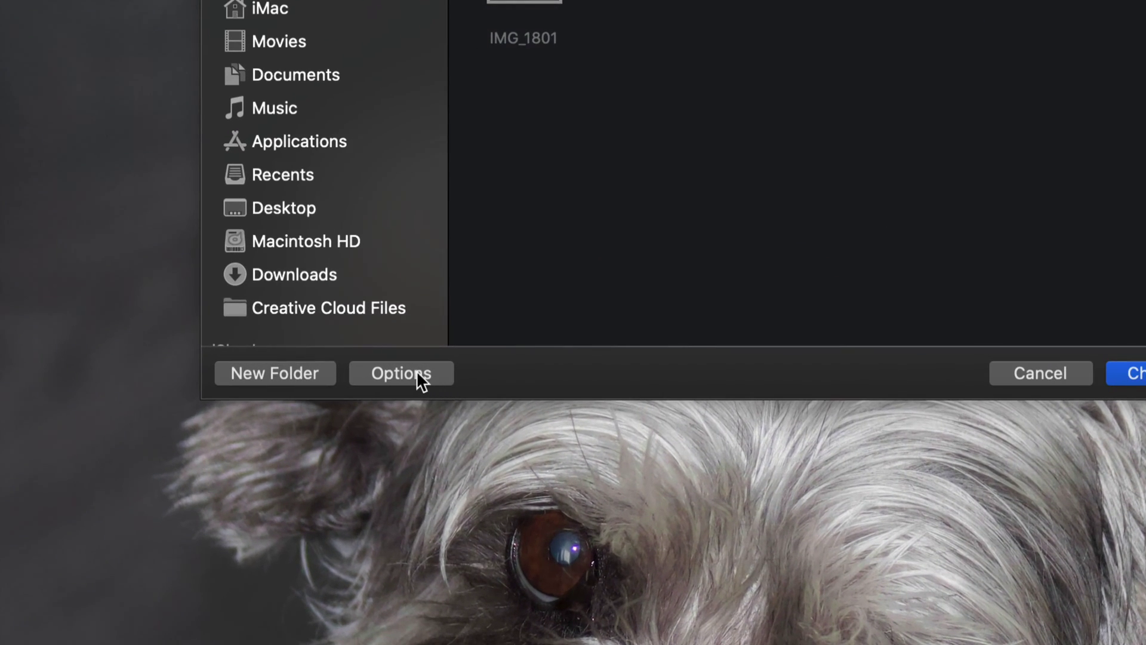
{"action": "left_click", "coordinate": [421, 374]}
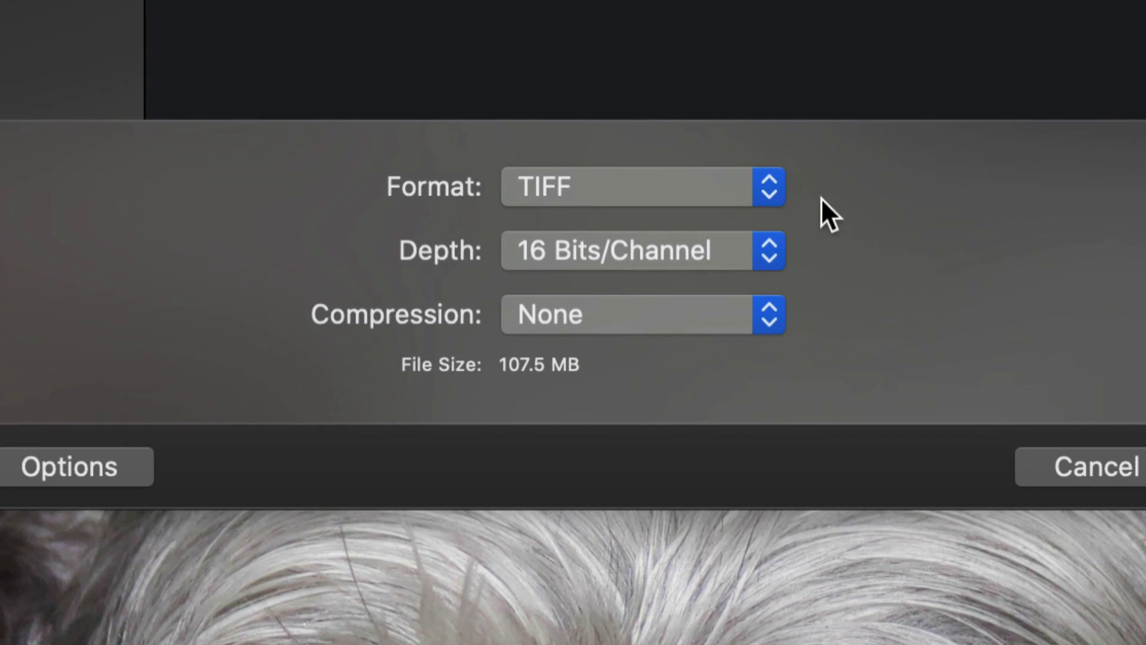
{"action": "left_click", "coordinate": [766, 190]}
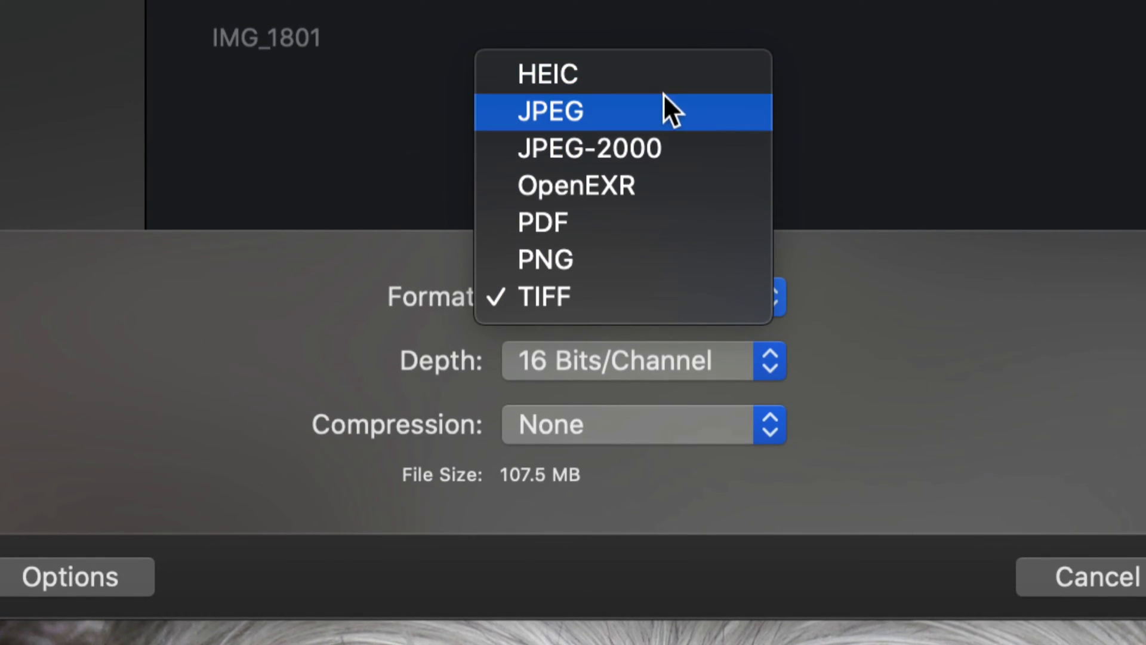
{"action": "left_click", "coordinate": [659, 111]}
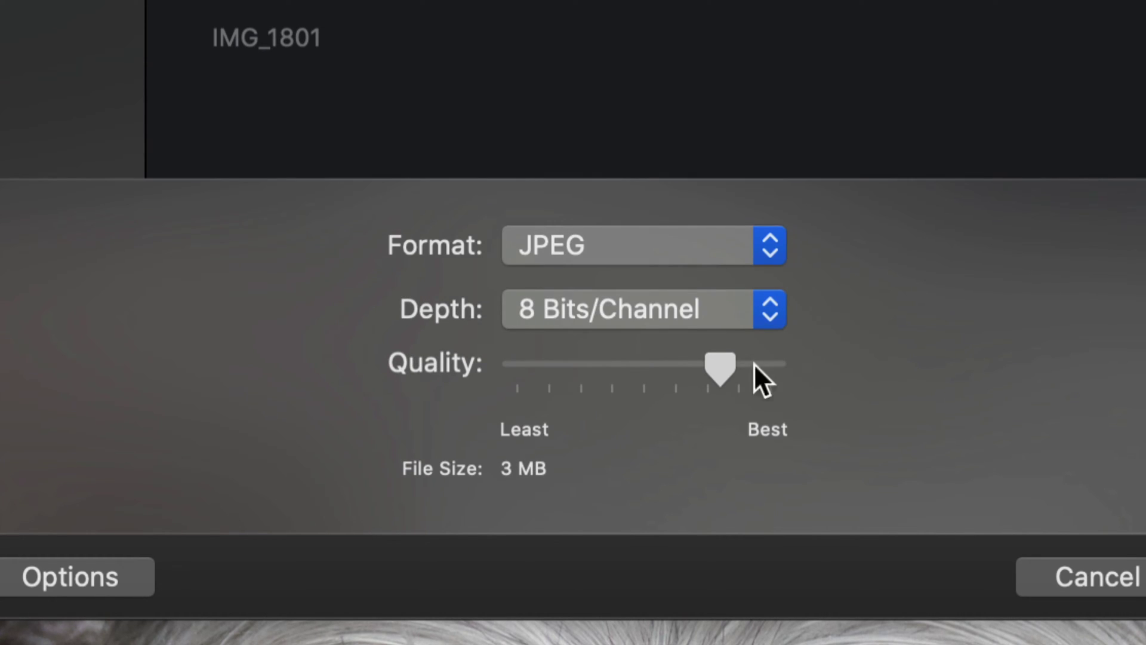
{"action": "left_click_drag", "start_coordinate": [722, 367], "coordinate": [844, 372]}
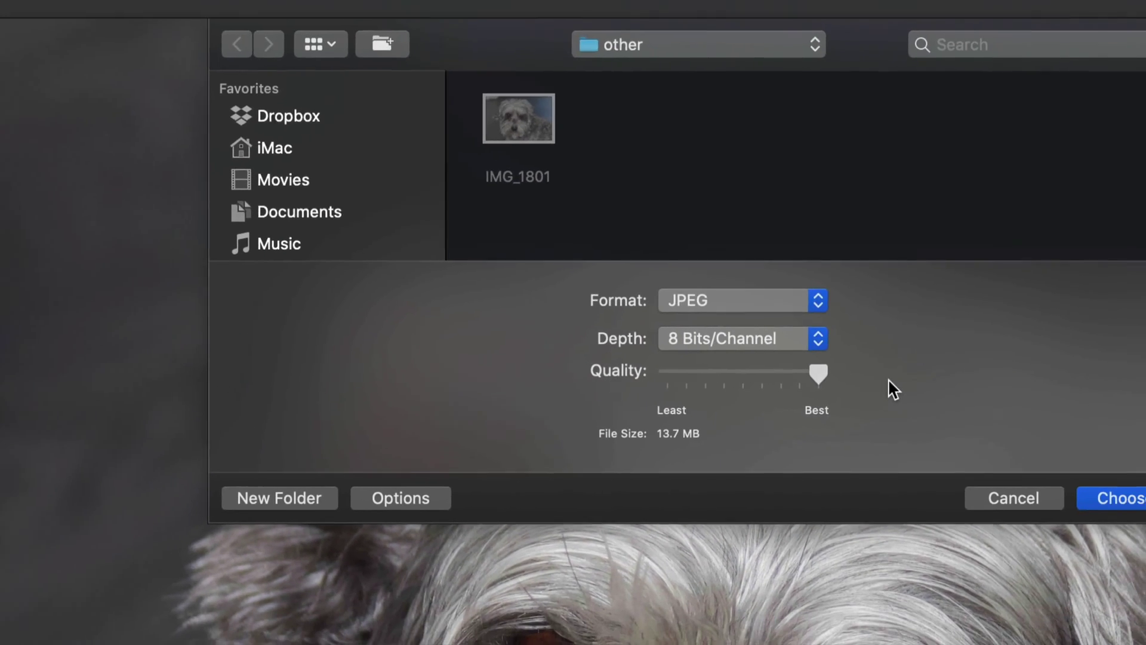
{"action": "left_click", "coordinate": [1130, 502]}
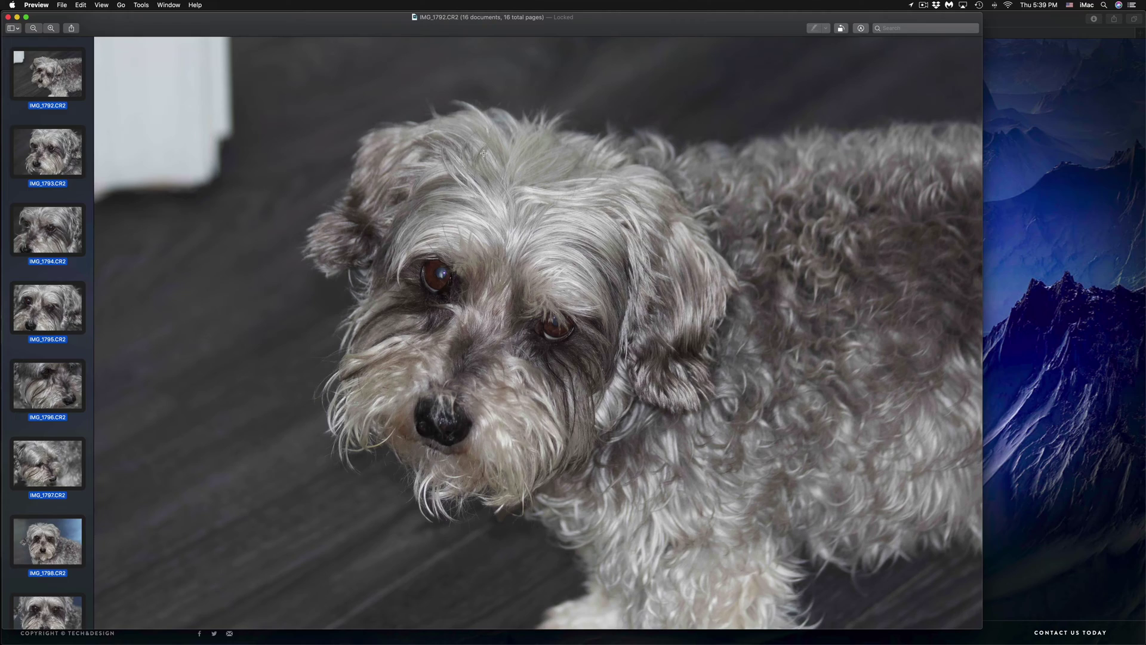
Switch to Finder, examine the exported JPEG files in the "other" folder, and go back to the folder of raw photos.
{"action": "key", "text": "ctrl+Up"}
{"action": "left_click", "coordinate": [397, 102]}
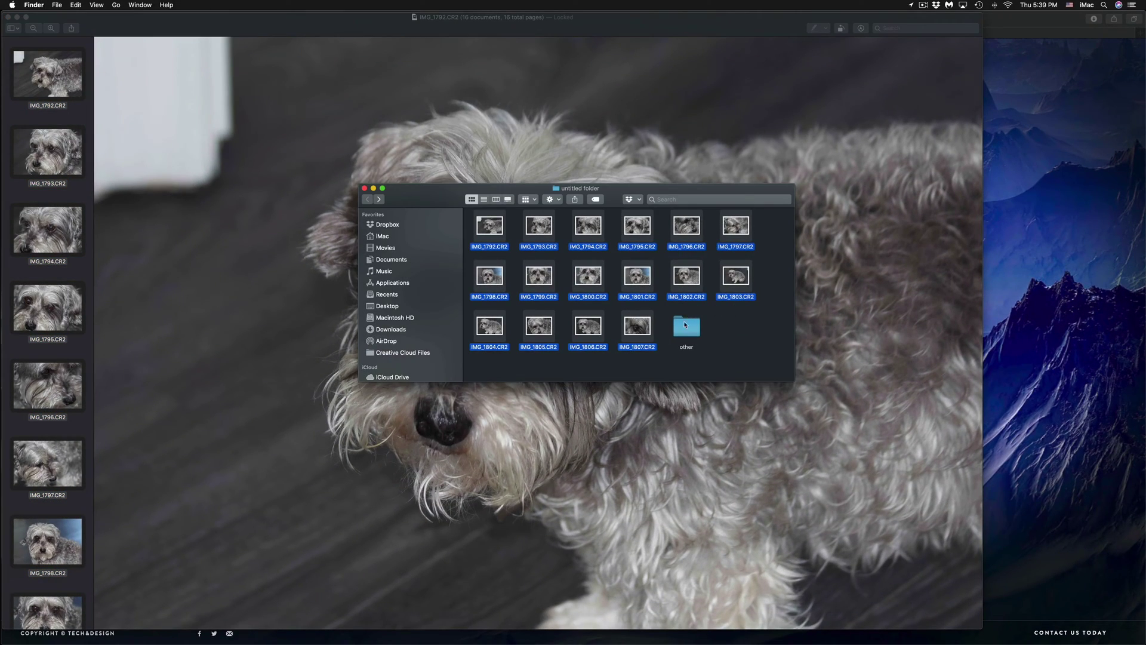
{"action": "double_click", "coordinate": [687, 326]}
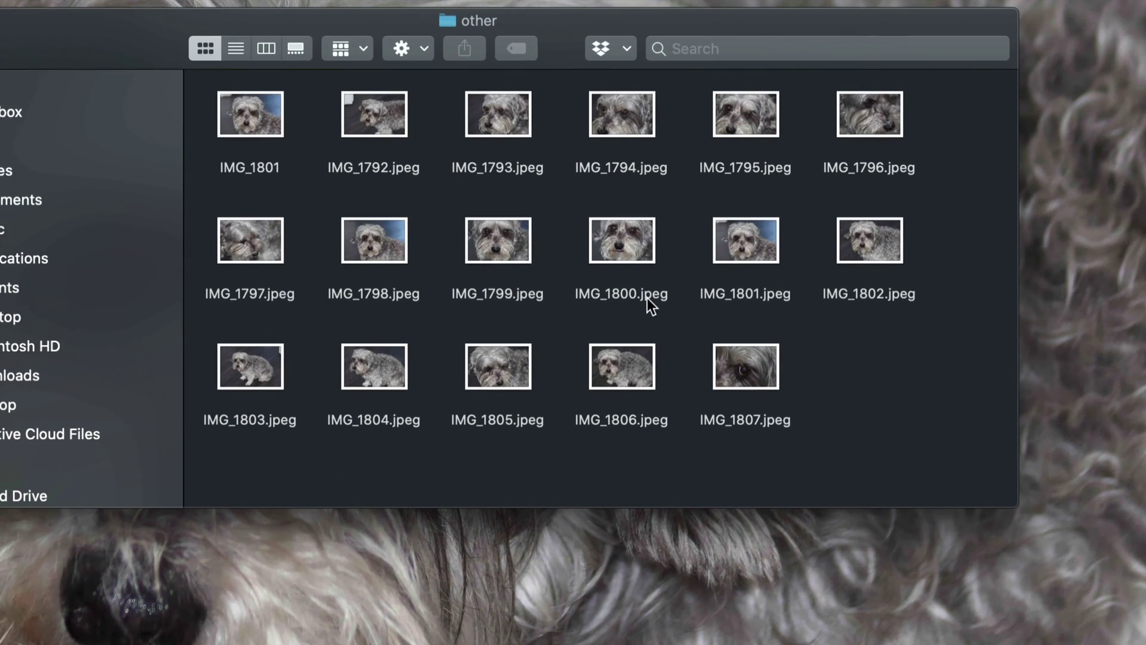
{"action": "left_click", "coordinate": [772, 417]}
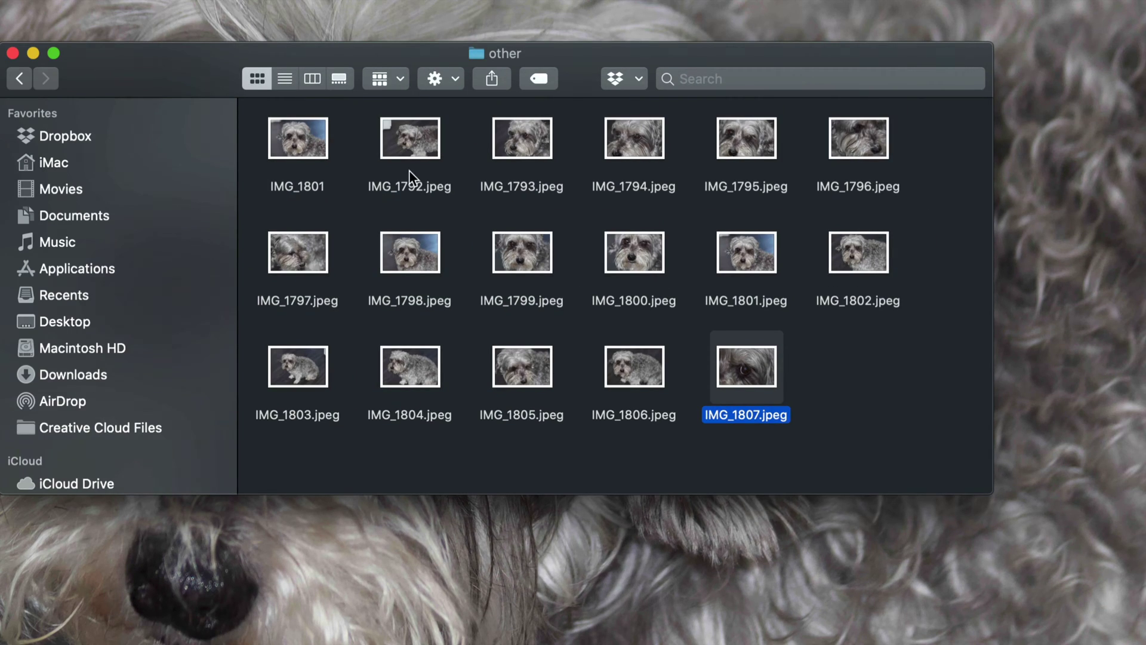
{"action": "left_click_drag", "start_coordinate": [141, 72], "coordinate": [220, 73]}
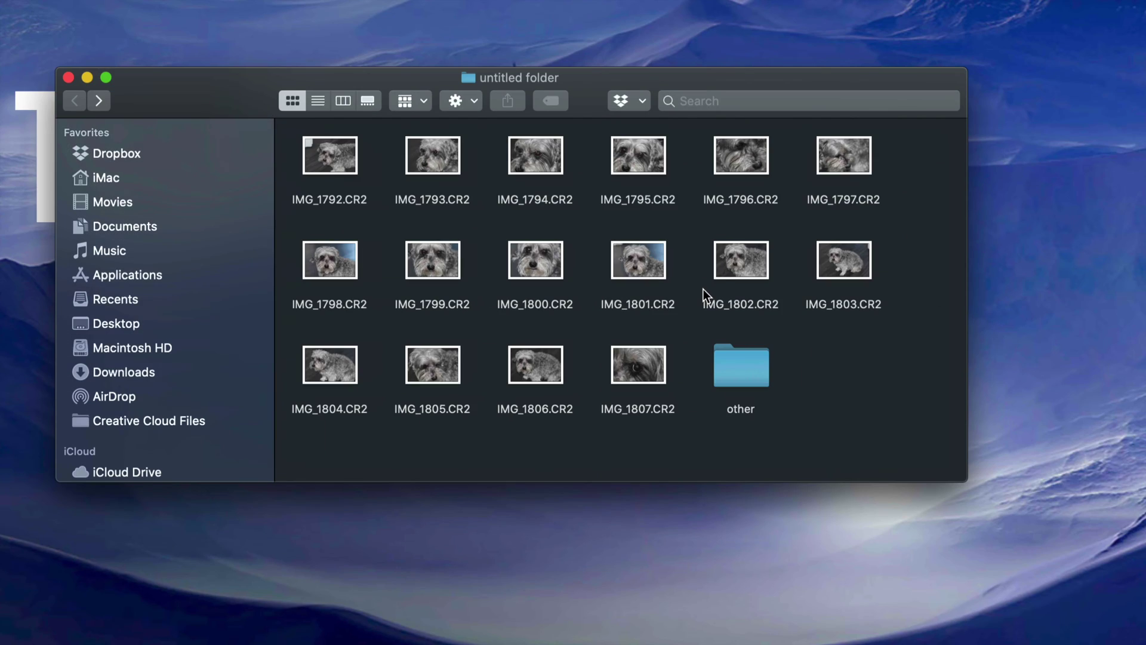
Open the raw photo IMG_1793.CR2 in Preview instead of the default application.
{"action": "right_click", "coordinate": [444, 157]}
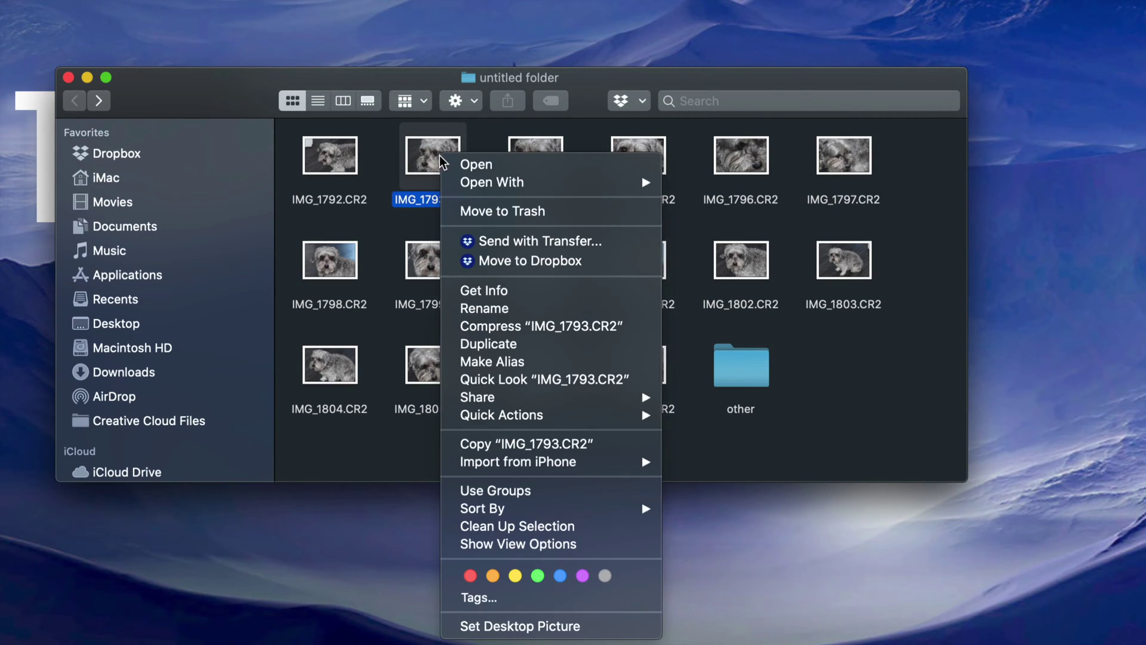
{"action": "mouse_move", "coordinate": [518, 187]}
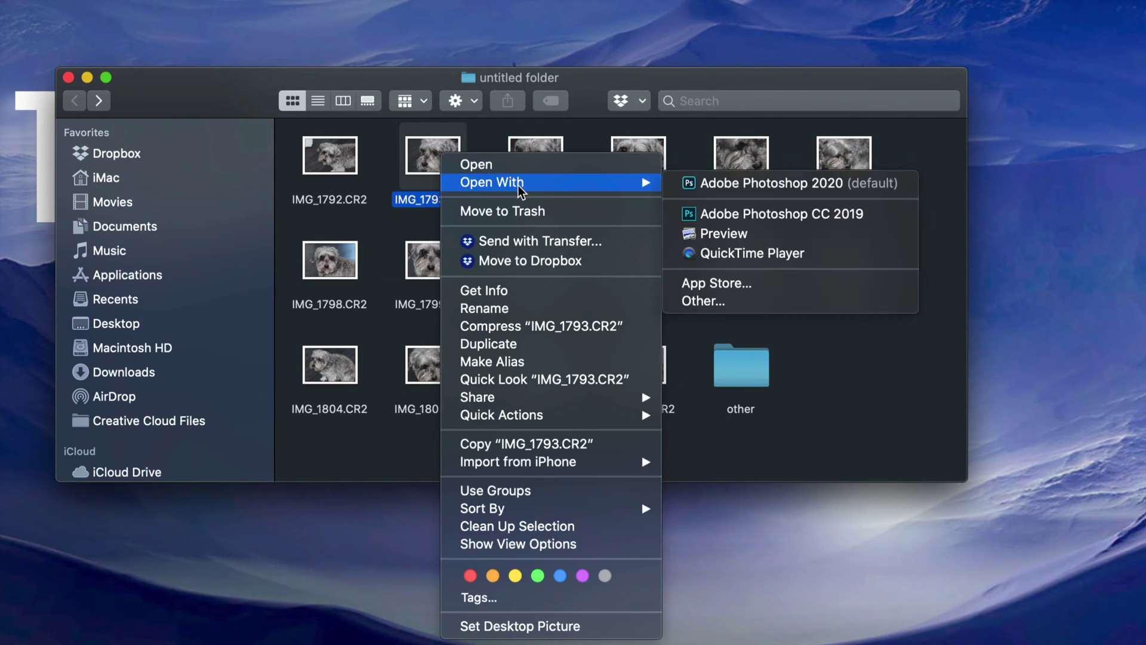
{"action": "left_click", "coordinate": [809, 234]}
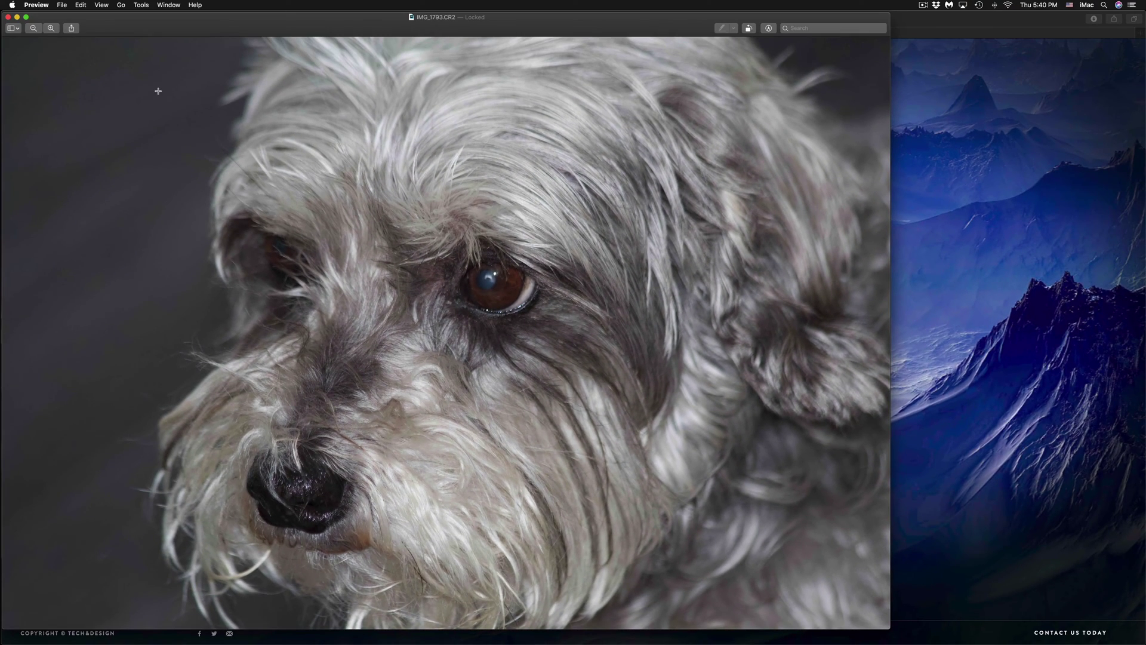
Export IMG_1793.CR2 as a PNG with 16 Bits/Channel depth into the "other" folder.
{"action": "left_click", "coordinate": [62, 7]}
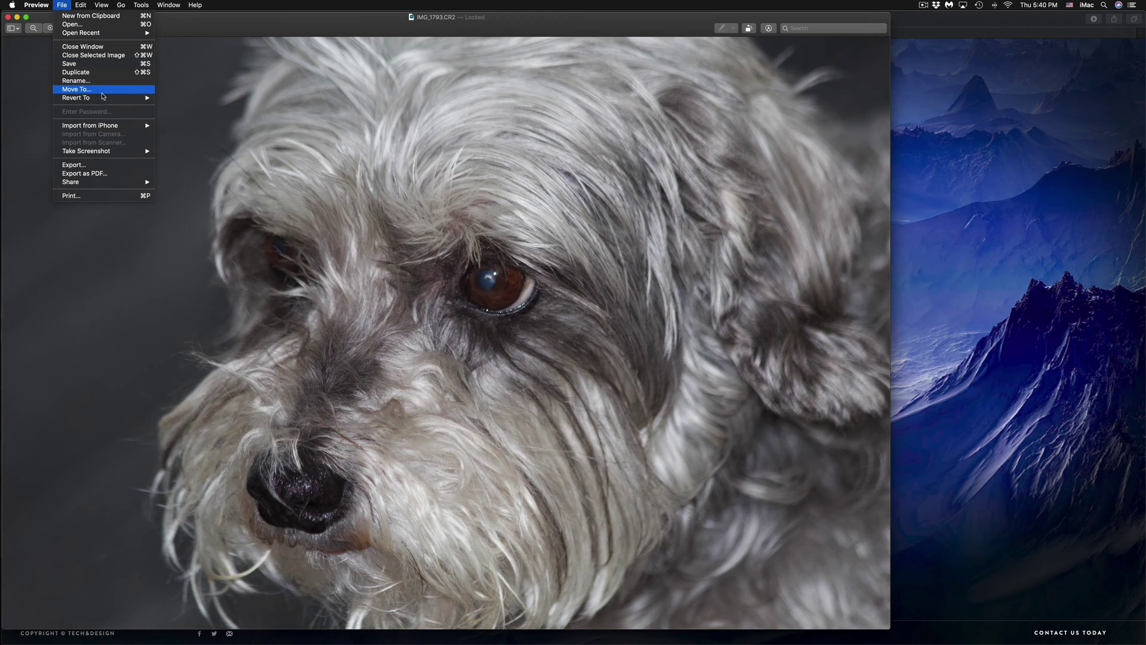
{"action": "left_click", "coordinate": [107, 165]}
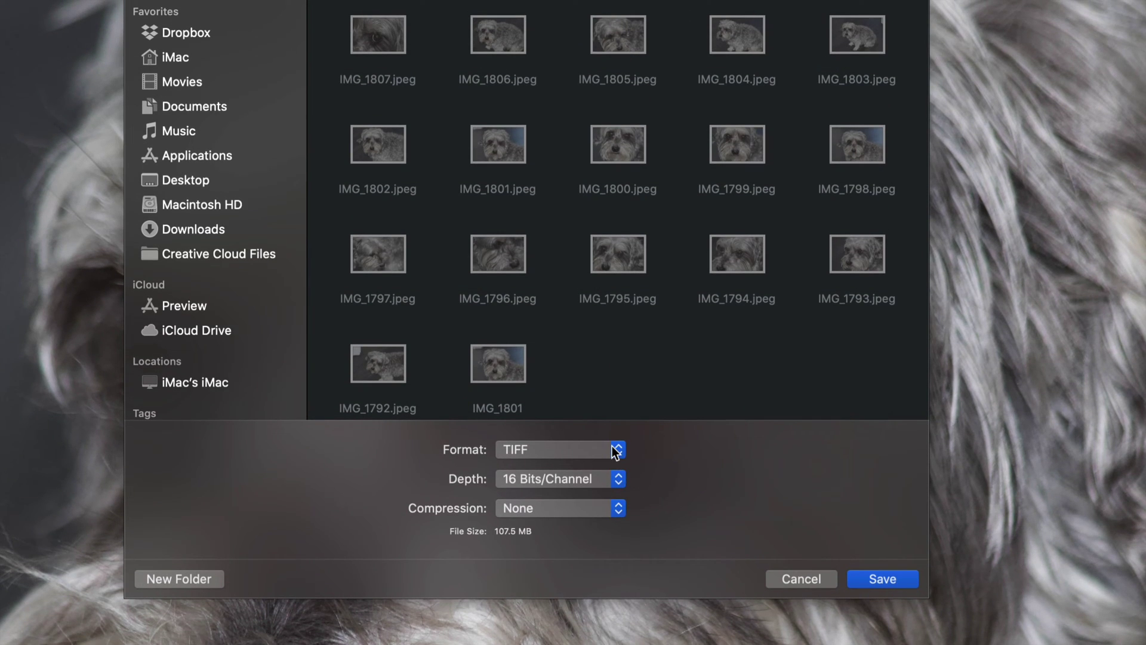
{"action": "left_click", "coordinate": [617, 451]}
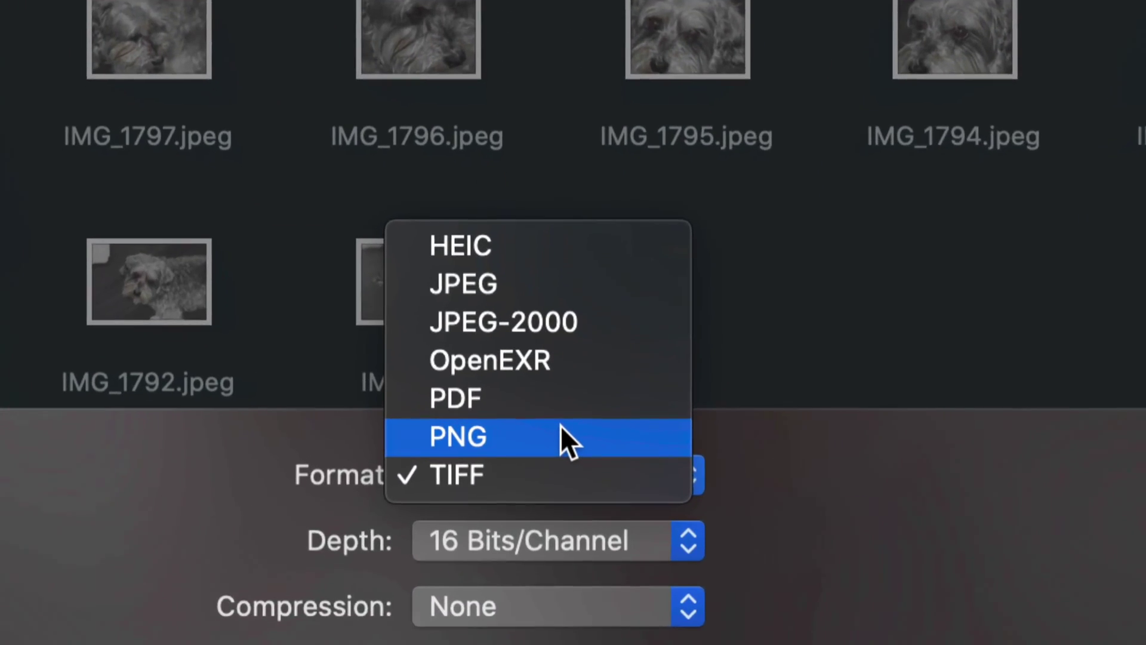
{"action": "left_click", "coordinate": [499, 435]}
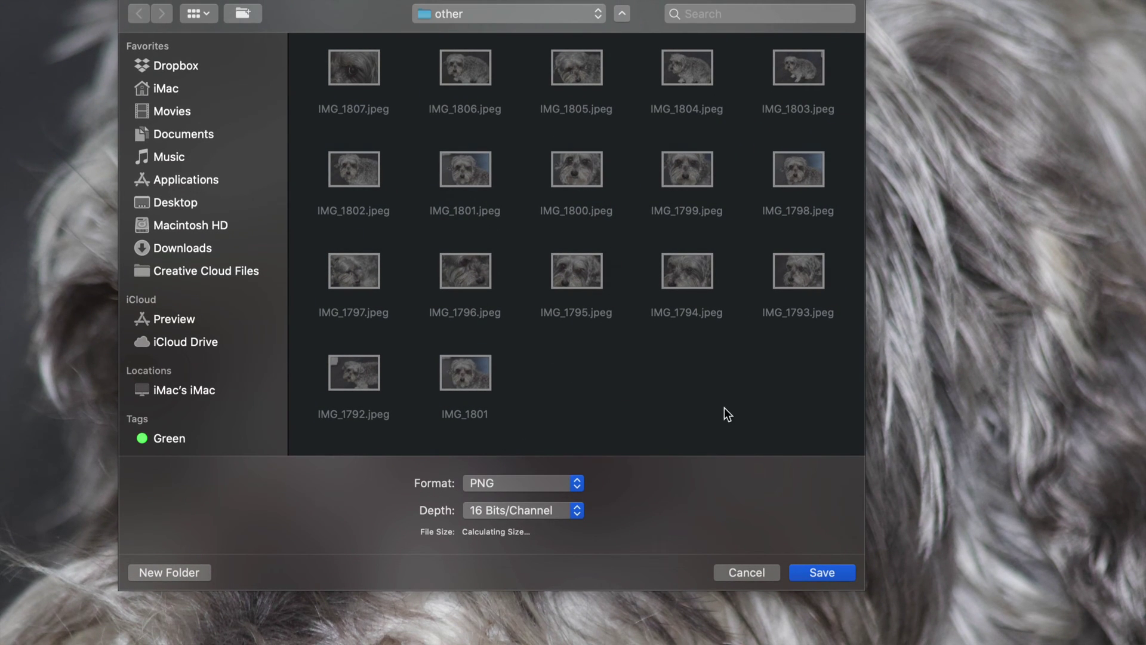
{"action": "left_click", "coordinate": [820, 567]}
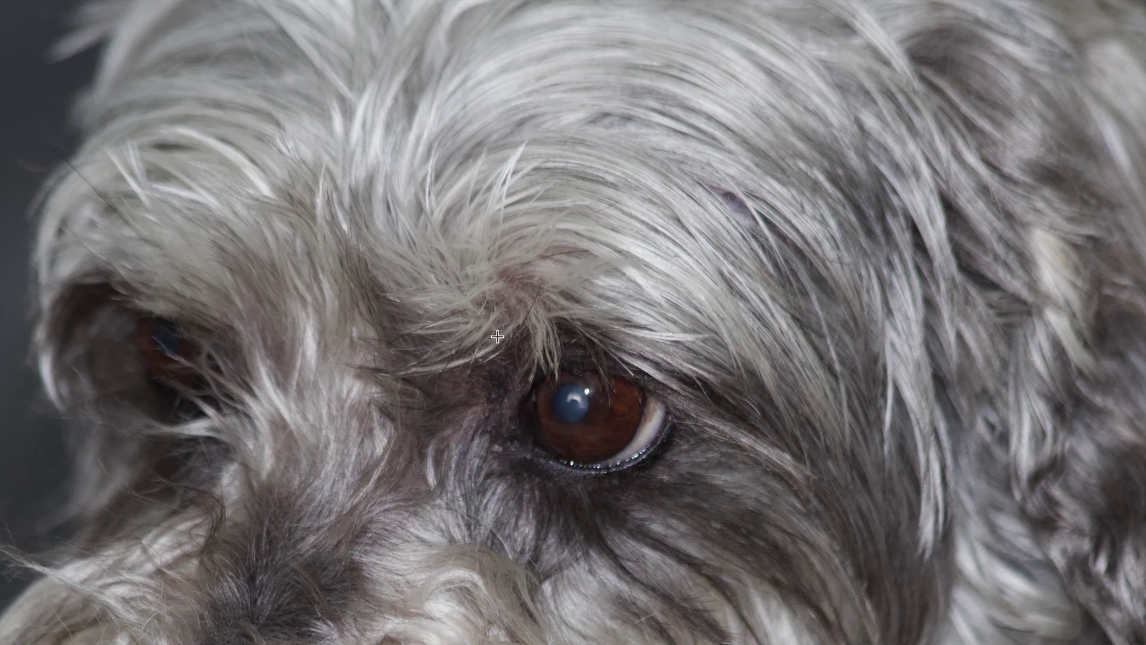
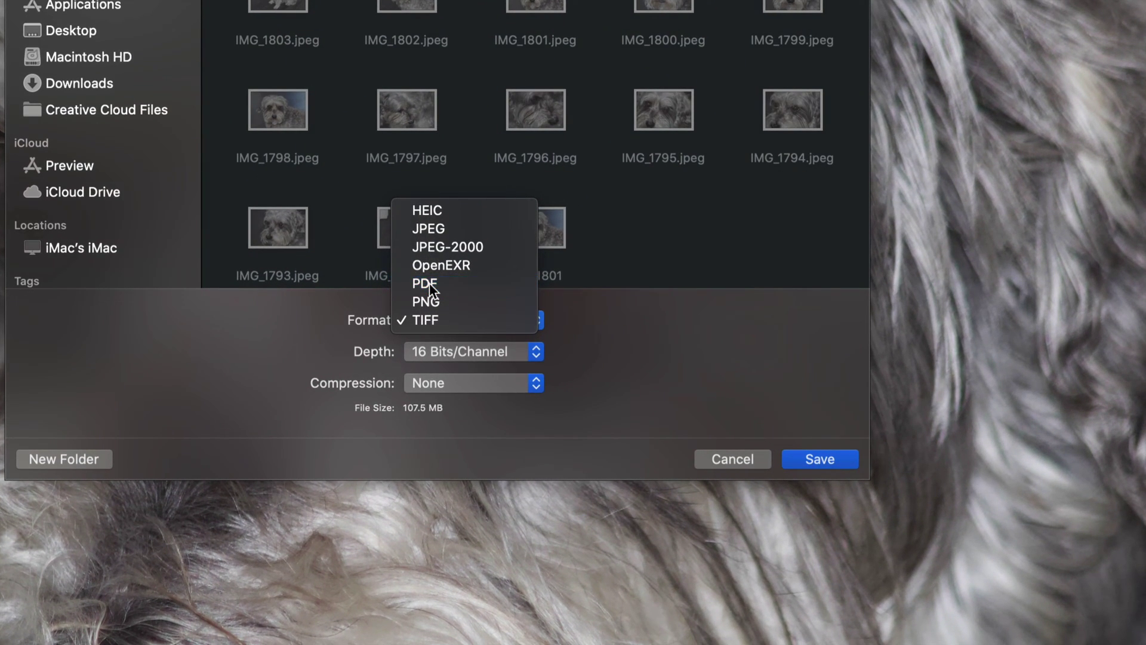
Export IMG_1793.CR2 as a PDF with 16 Bits/Channel depth, no Quartz filter and no encryption.
{"action": "left_click", "coordinate": [429, 283]}
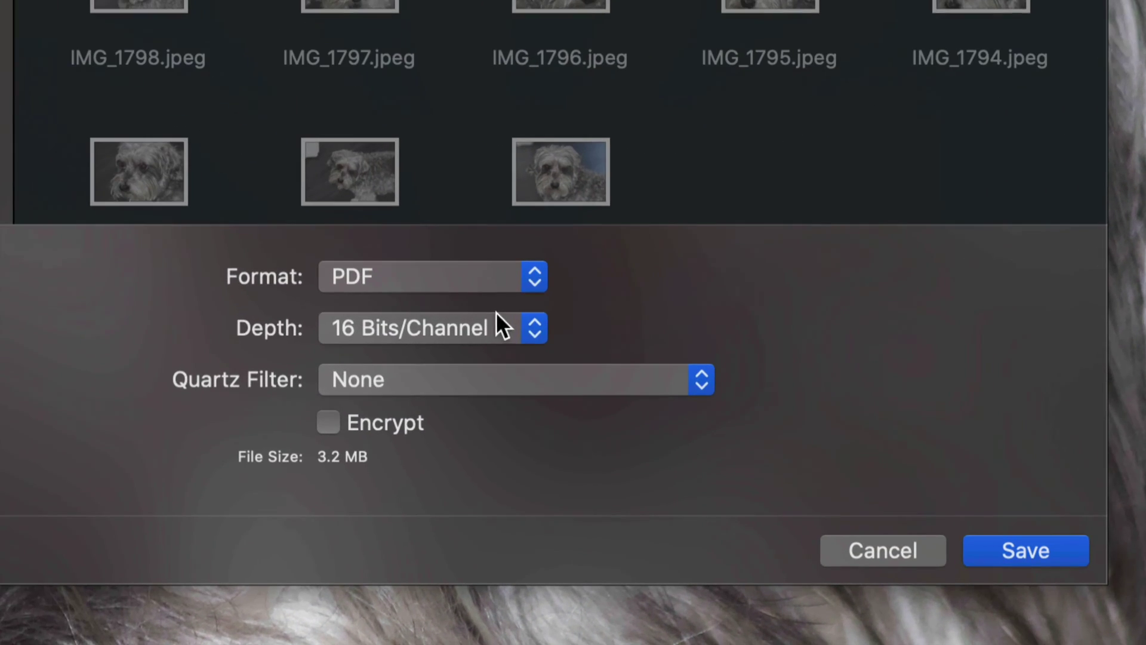
{"action": "left_click", "coordinate": [496, 313]}
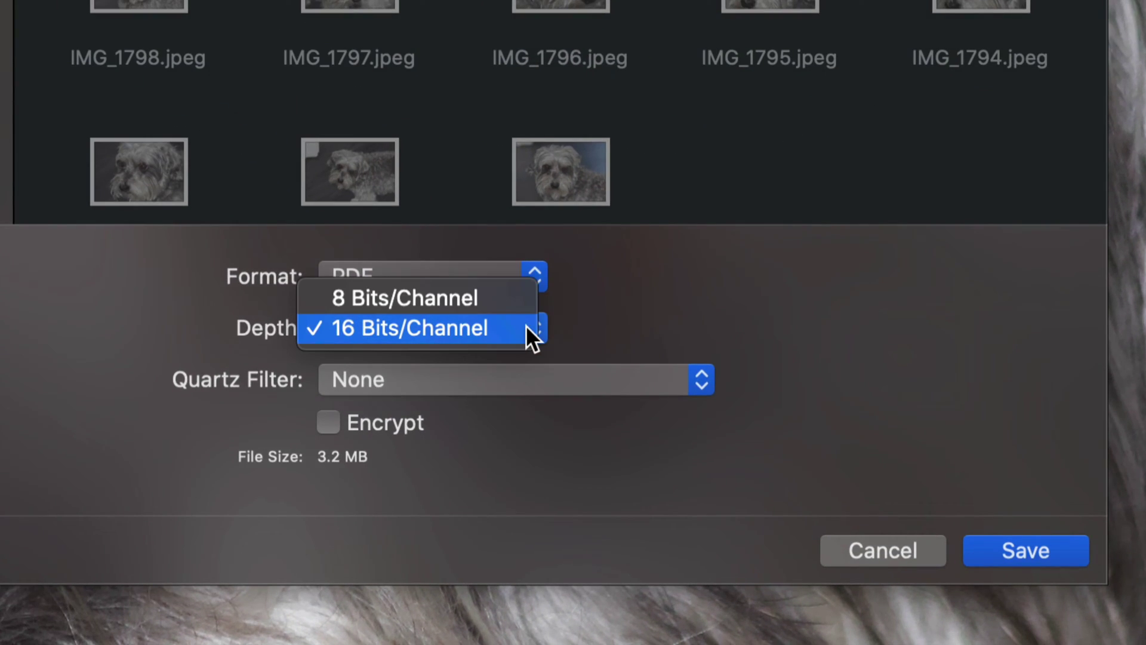
{"action": "left_click", "coordinate": [497, 329]}
{"action": "left_click", "coordinate": [496, 329]}
{"action": "left_click", "coordinate": [464, 299]}
{"action": "left_click", "coordinate": [469, 322]}
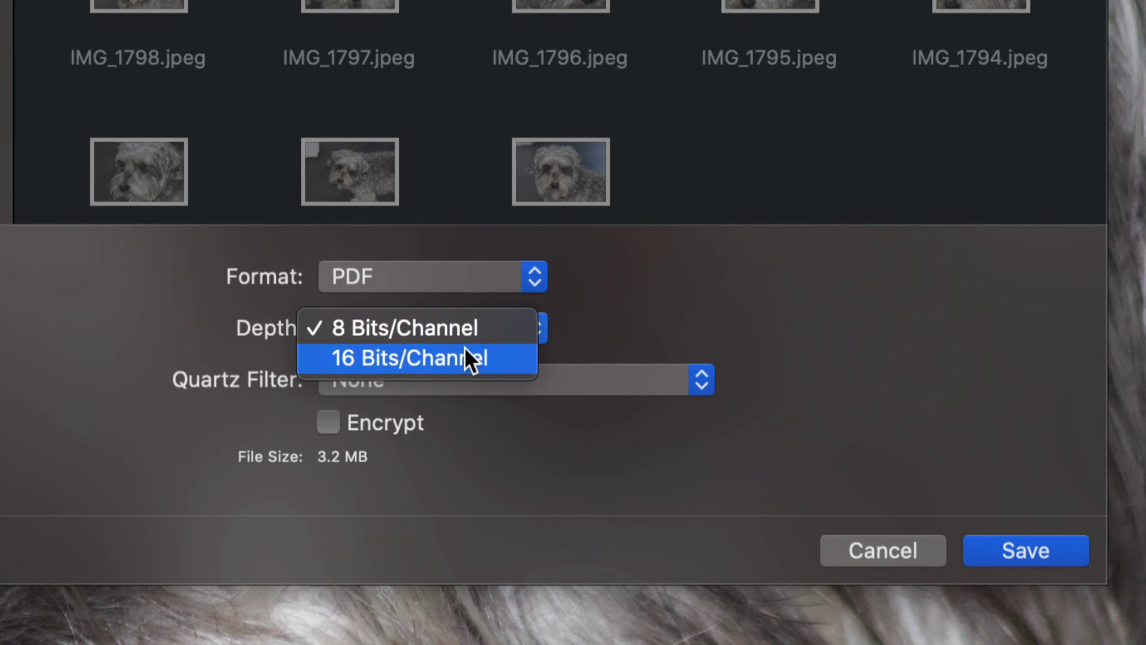
{"action": "left_click", "coordinate": [464, 352]}
{"action": "left_click", "coordinate": [589, 388]}
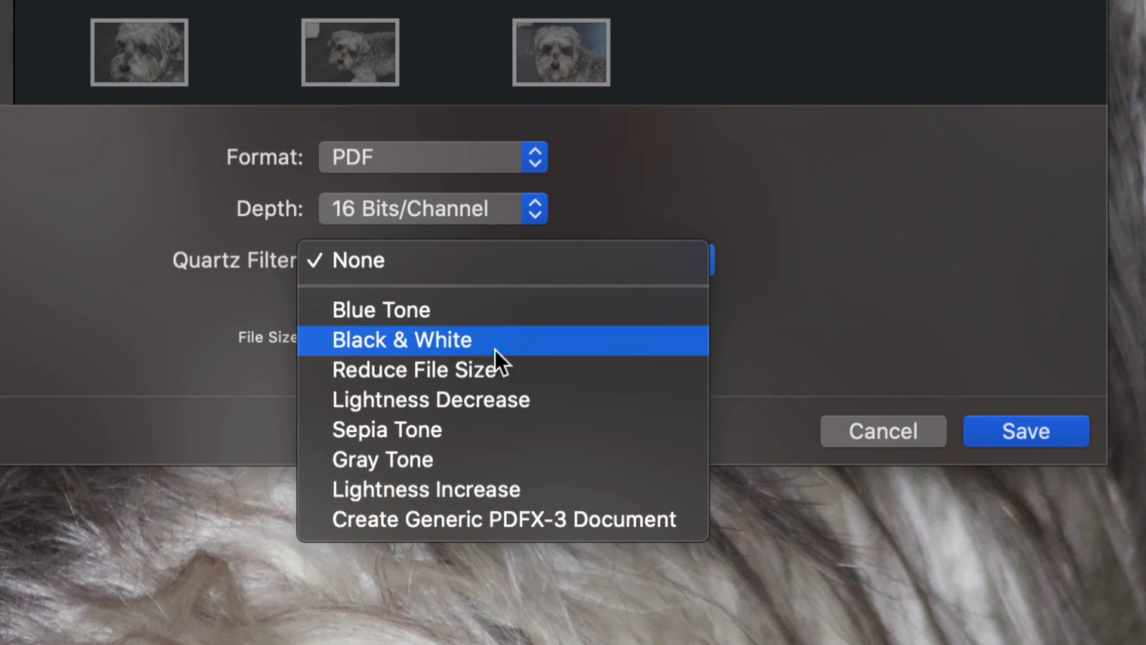
{"action": "left_click", "coordinate": [837, 302]}
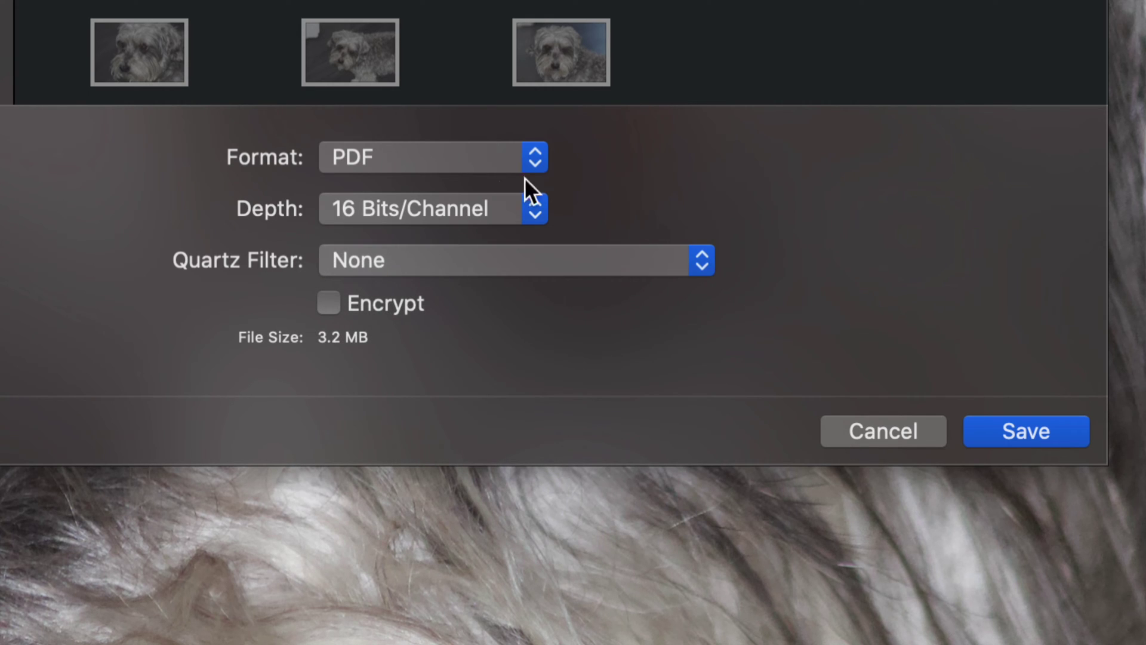
{"action": "left_click", "coordinate": [1020, 418]}
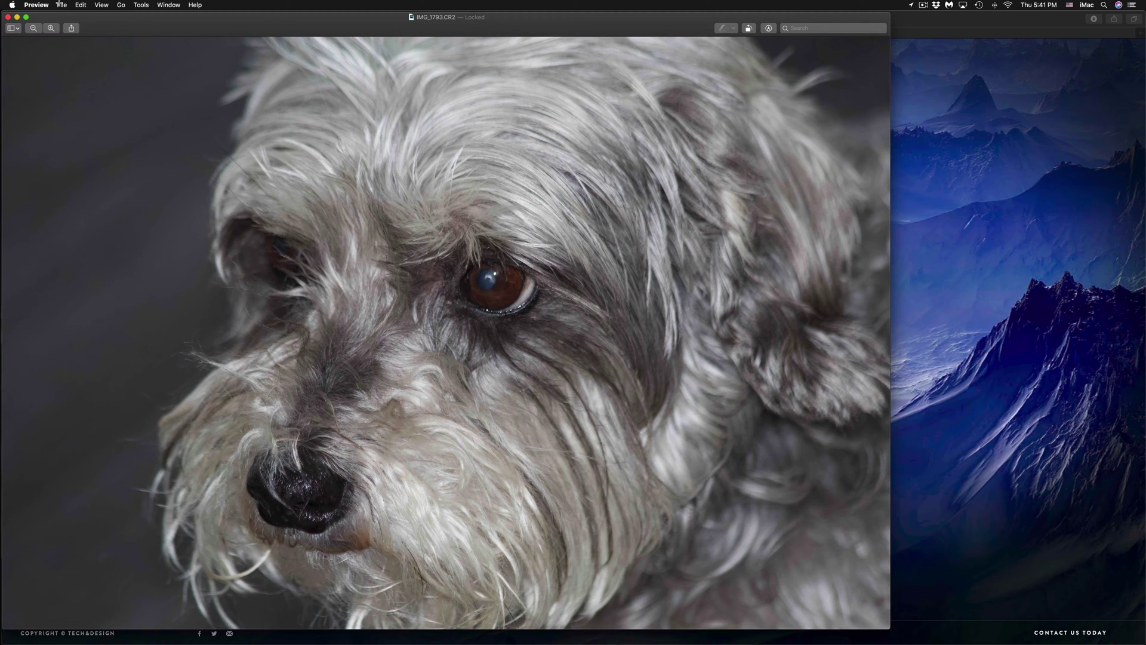
Export IMG_1793.CR2 as a TIFF with 16 Bits/Channel depth and no compression.
{"action": "left_click", "coordinate": [62, 5]}
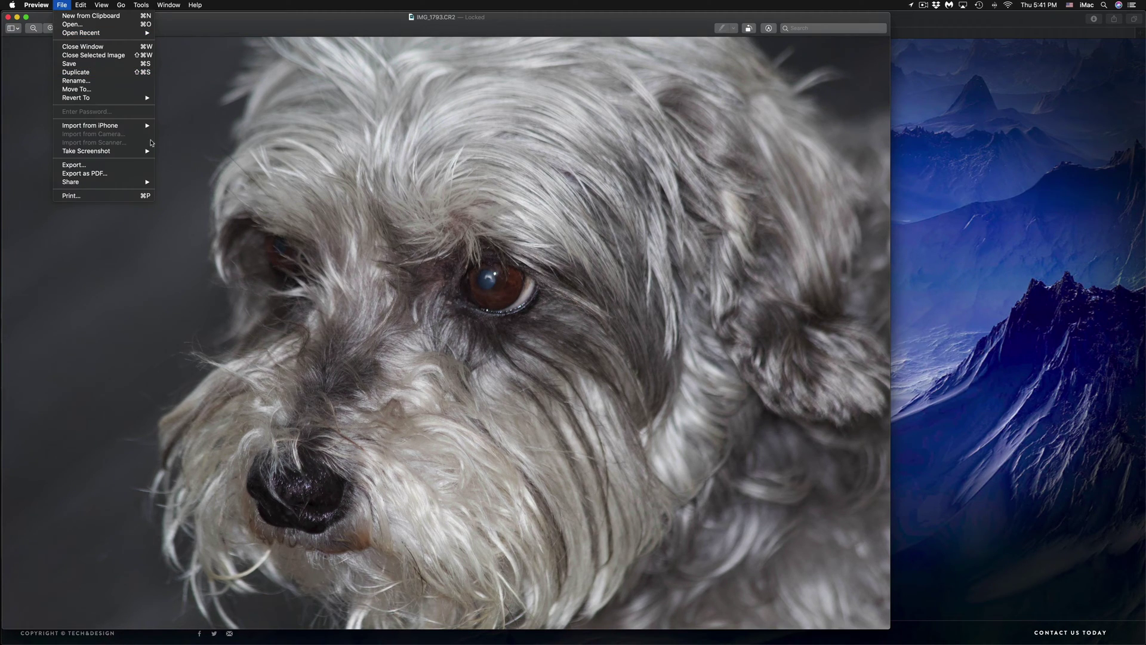
{"action": "left_click", "coordinate": [104, 165]}
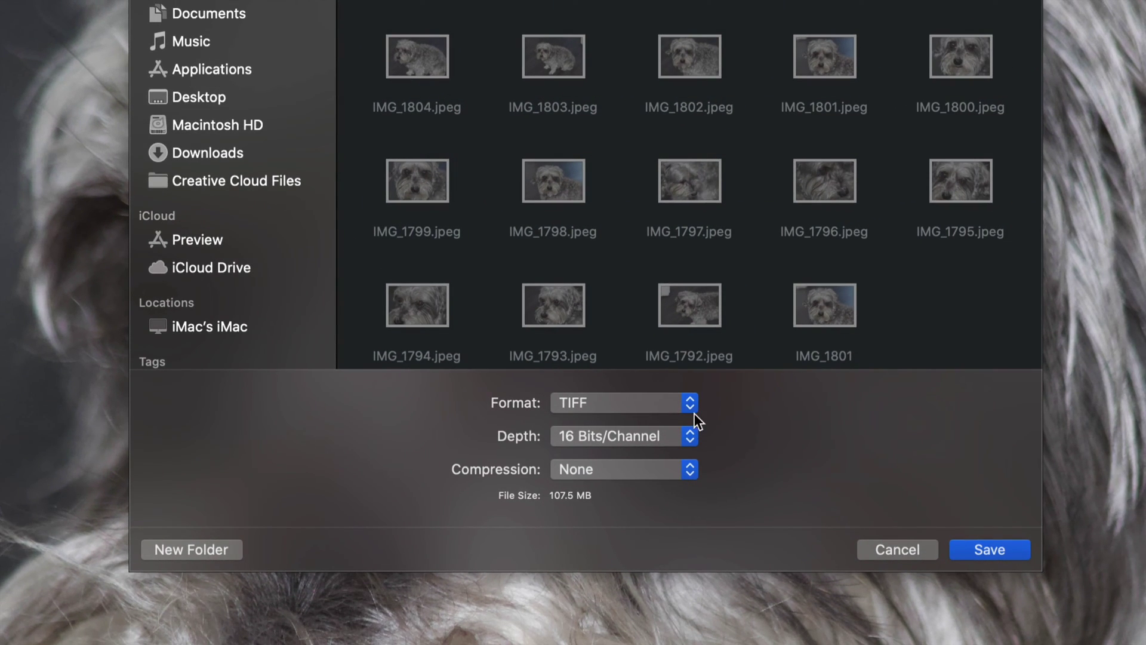
{"action": "left_click", "coordinate": [687, 405]}
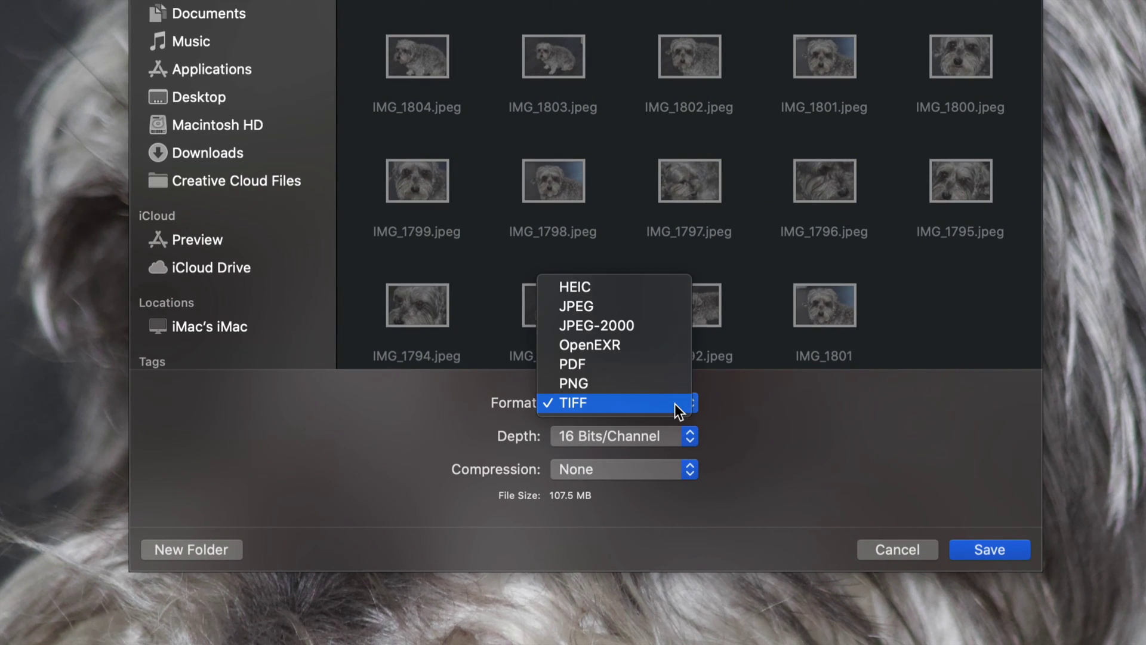
{"action": "left_click", "coordinate": [596, 398]}
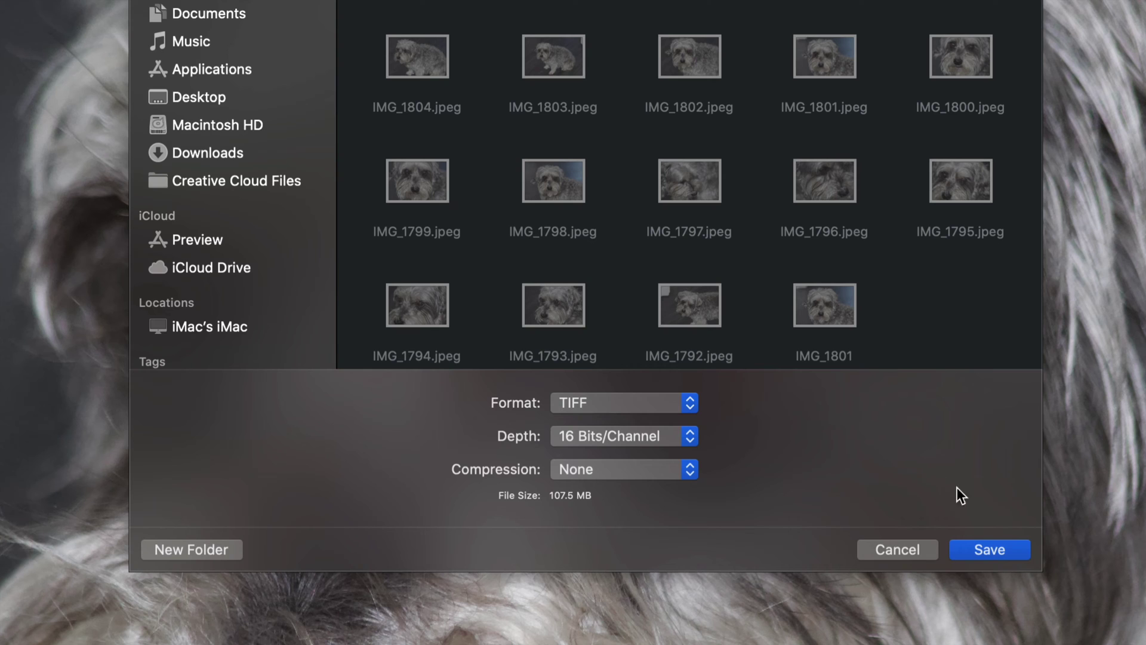
{"action": "left_click", "coordinate": [991, 548]}
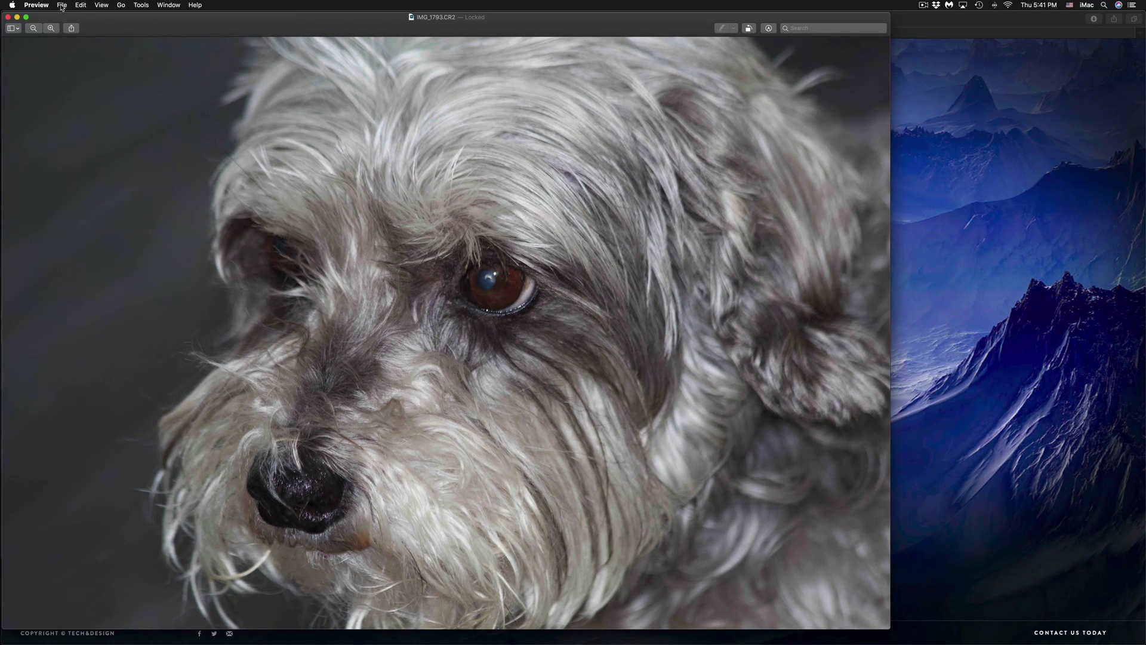
Export IMG_1793.CR2 in the OpenEXR format.
{"action": "left_click", "coordinate": [64, 7]}
{"action": "left_click", "coordinate": [102, 165]}
{"action": "left_click", "coordinate": [491, 305]}
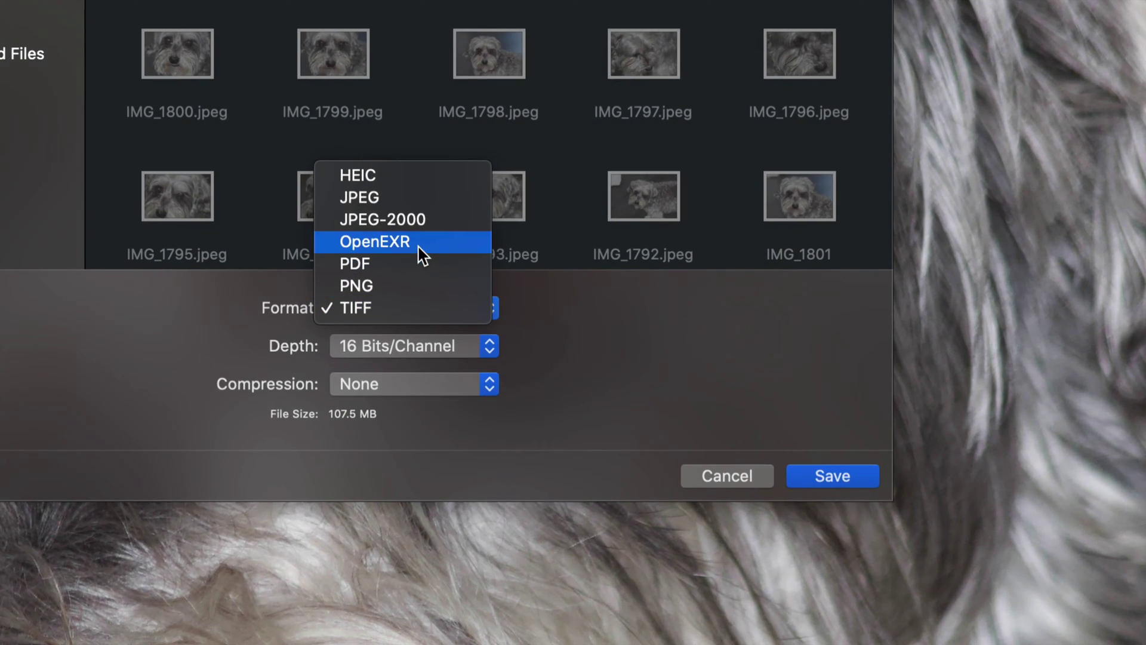
{"action": "left_click", "coordinate": [422, 255]}
{"action": "left_click", "coordinate": [844, 480]}
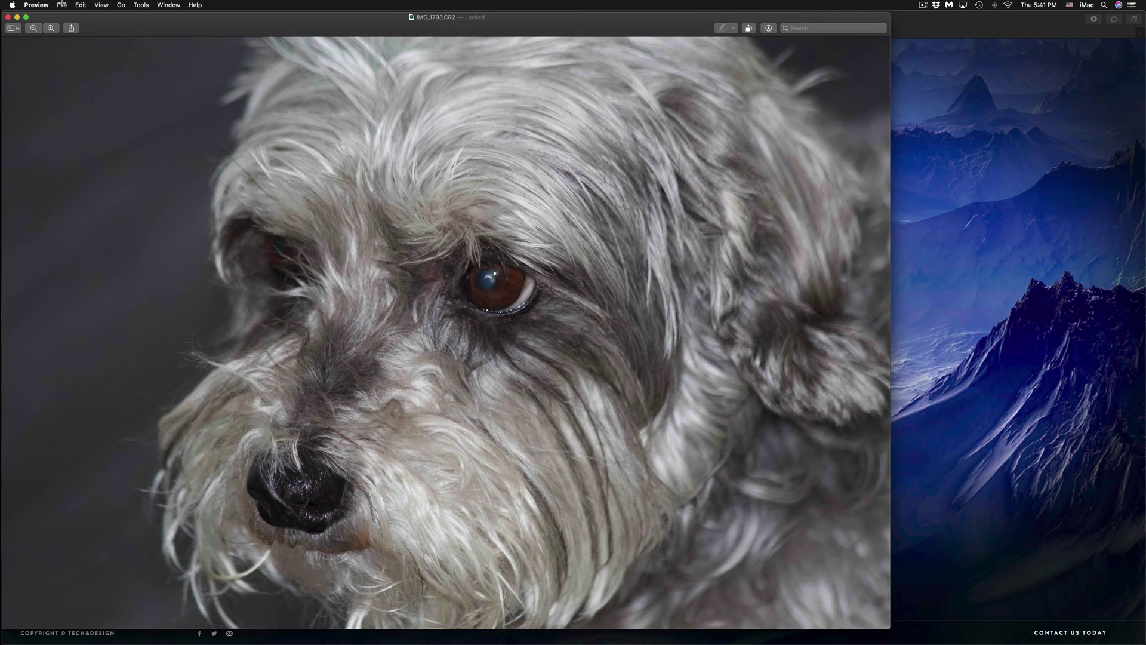
Export IMG_1793.CR2 as a JPEG-2000 with 8 Bits/Channel depth and lossless quality.
{"action": "left_click", "coordinate": [62, 5]}
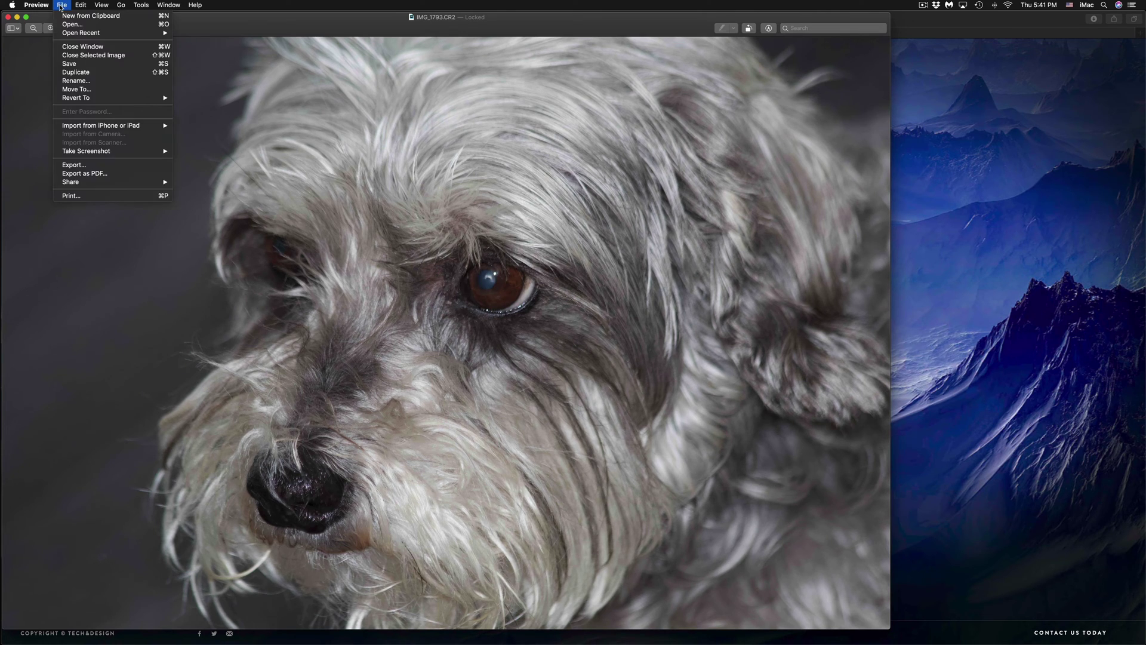
{"action": "left_click", "coordinate": [114, 164]}
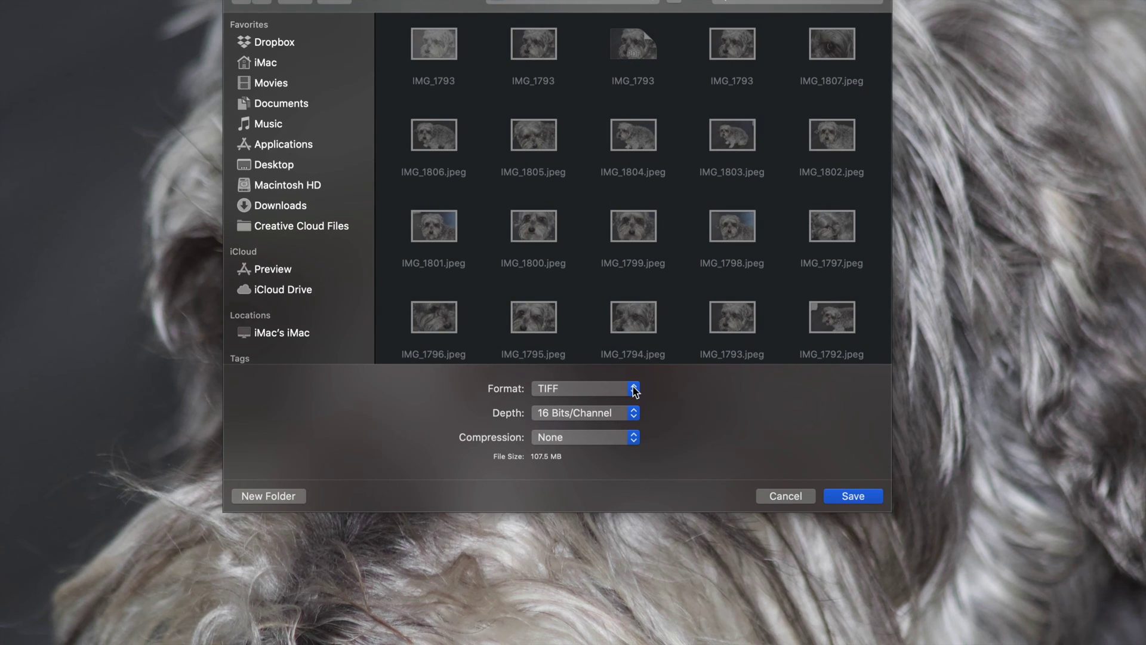
{"action": "left_click", "coordinate": [636, 389]}
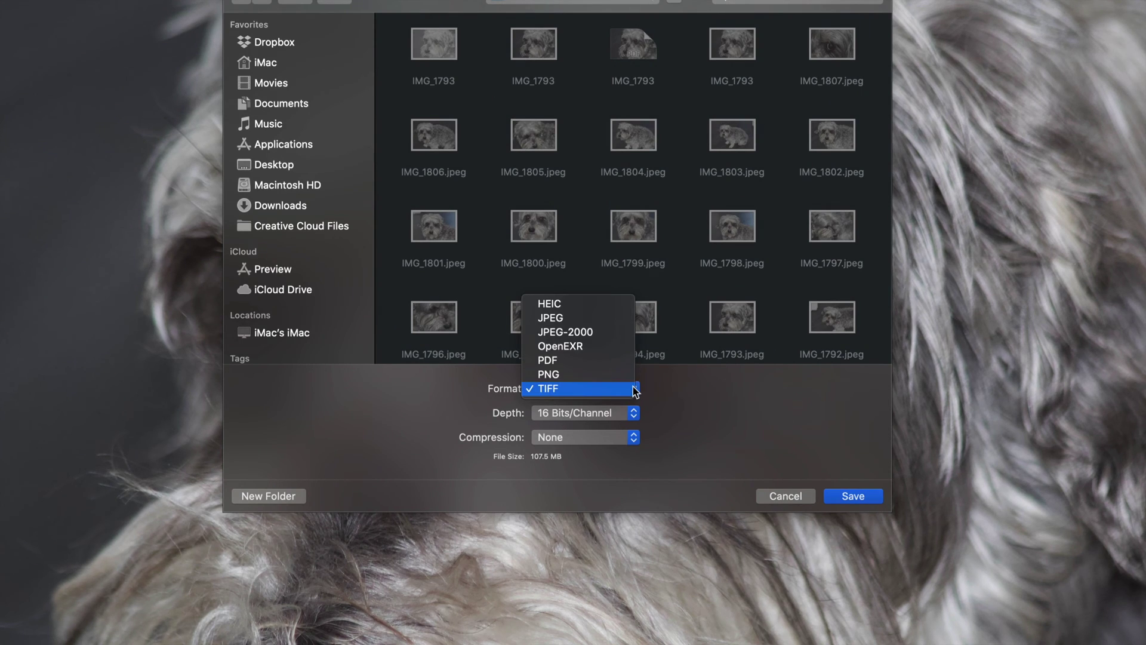
{"action": "left_click", "coordinate": [596, 336]}
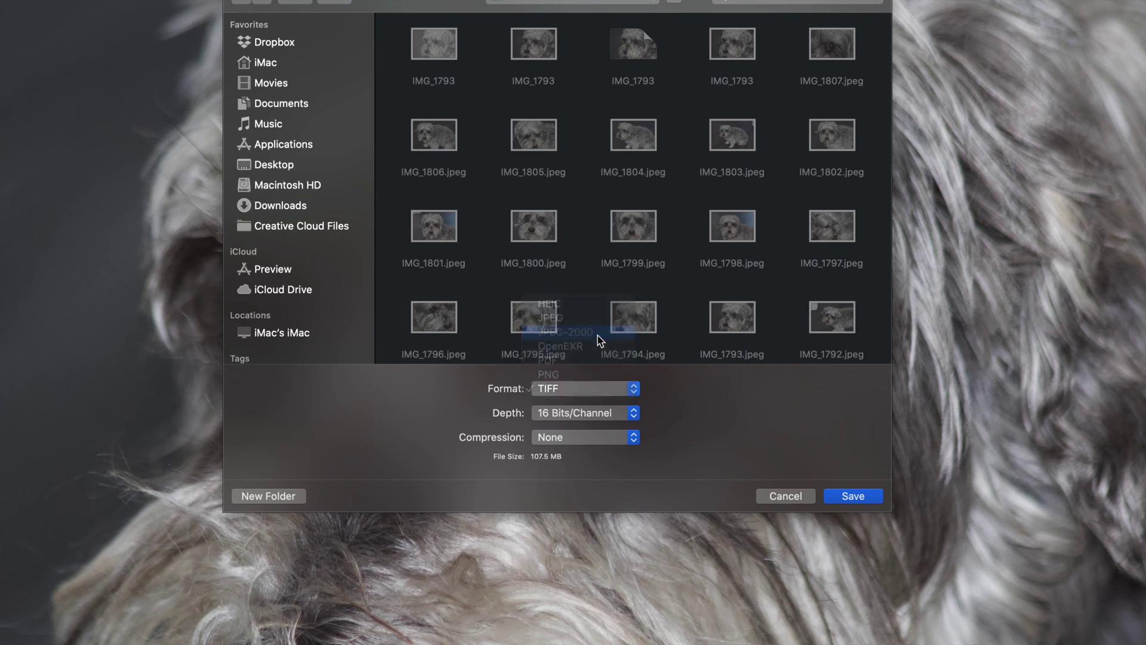
{"action": "left_click_drag", "start_coordinate": [615, 416], "coordinate": [634, 416]}
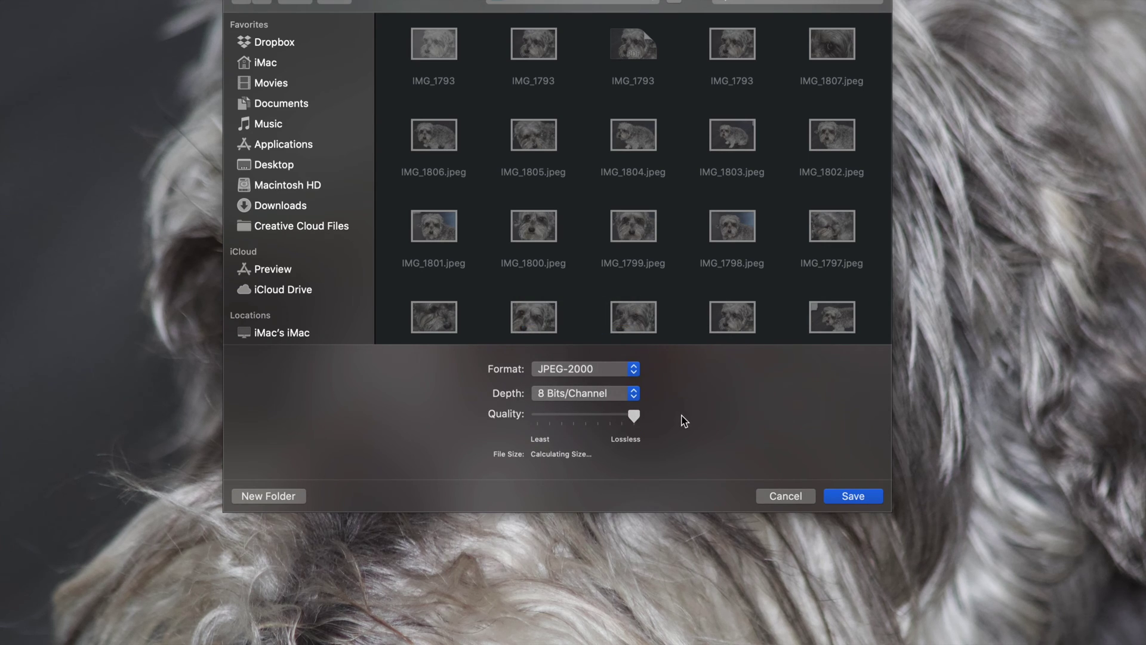
{"action": "left_click", "coordinate": [852, 496]}
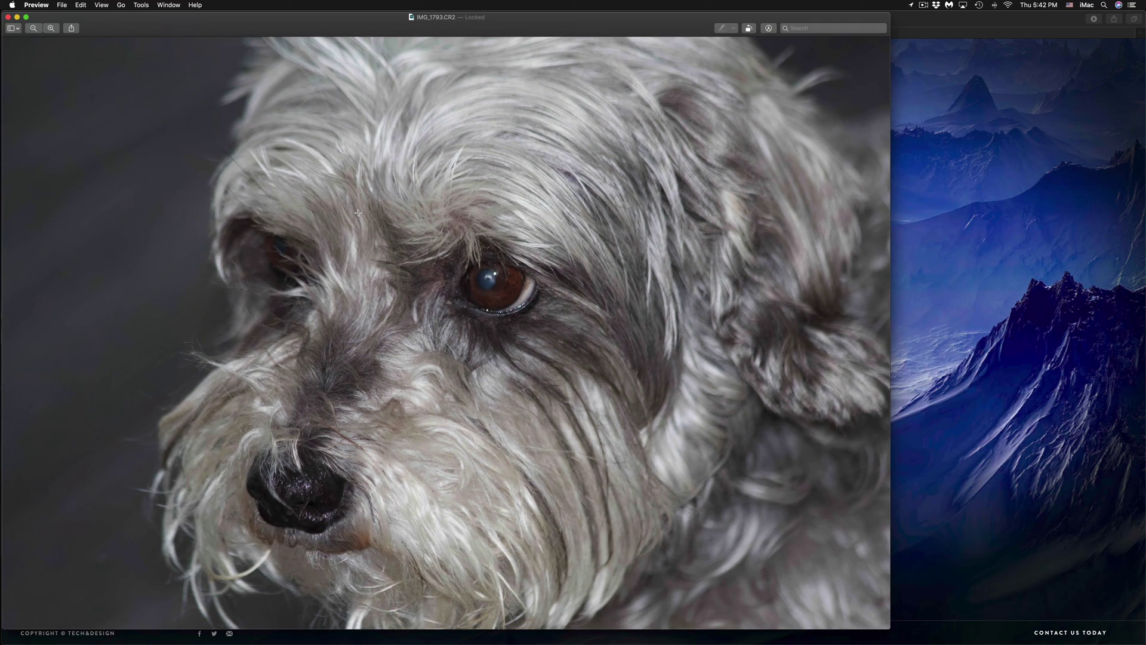
Export IMG_1793.CR2 in the HEIC format at the highest quality.
{"action": "left_click", "coordinate": [61, 6]}
{"action": "left_click", "coordinate": [110, 165]}
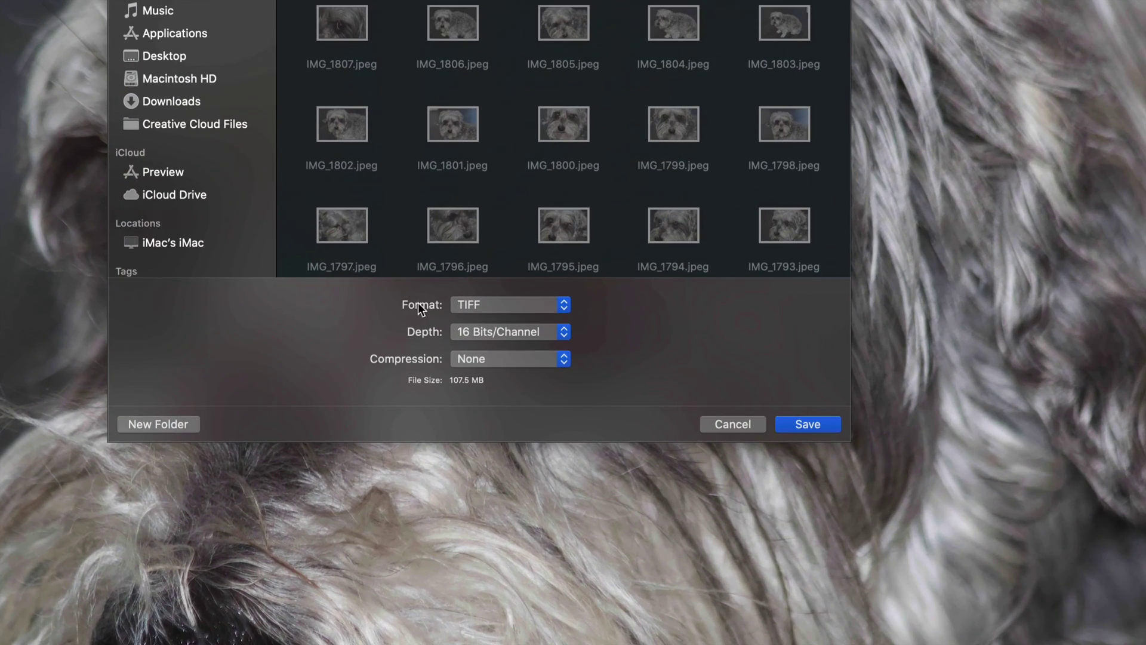
{"action": "left_click", "coordinate": [476, 305]}
{"action": "left_click", "coordinate": [501, 210]}
{"action": "left_click_drag", "start_coordinate": [543, 333], "coordinate": [591, 332]}
{"action": "left_click", "coordinate": [821, 423]}
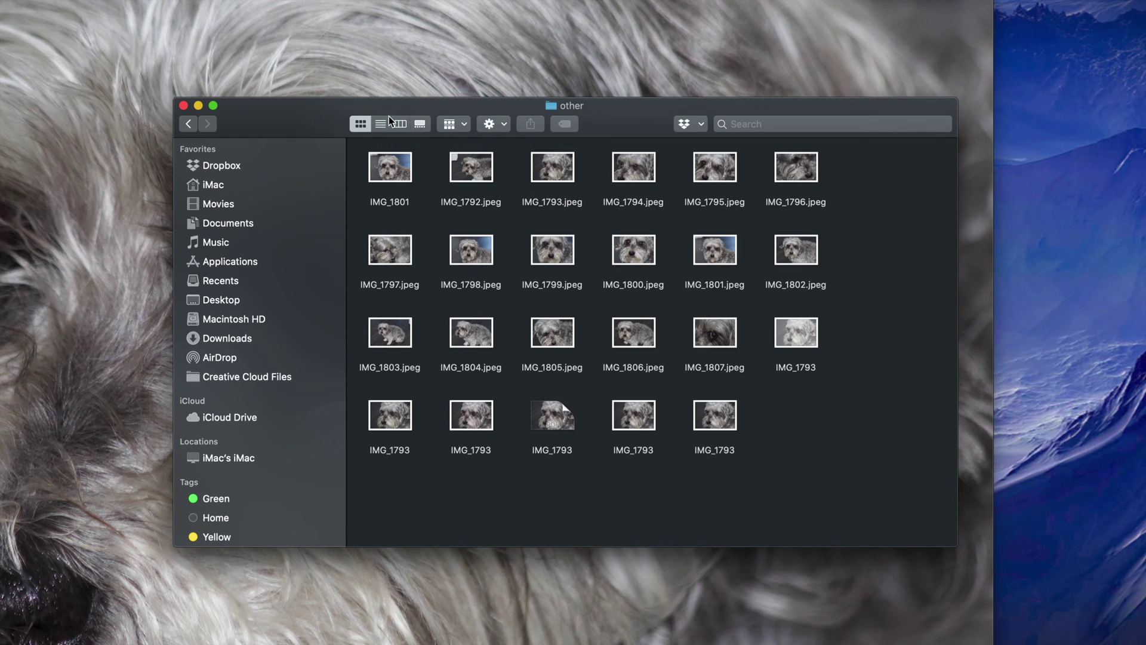
Examine the kinds and sizes of the exported files in the "other" folder as a list, and return to the icon view.
{"action": "left_click", "coordinate": [380, 123]}
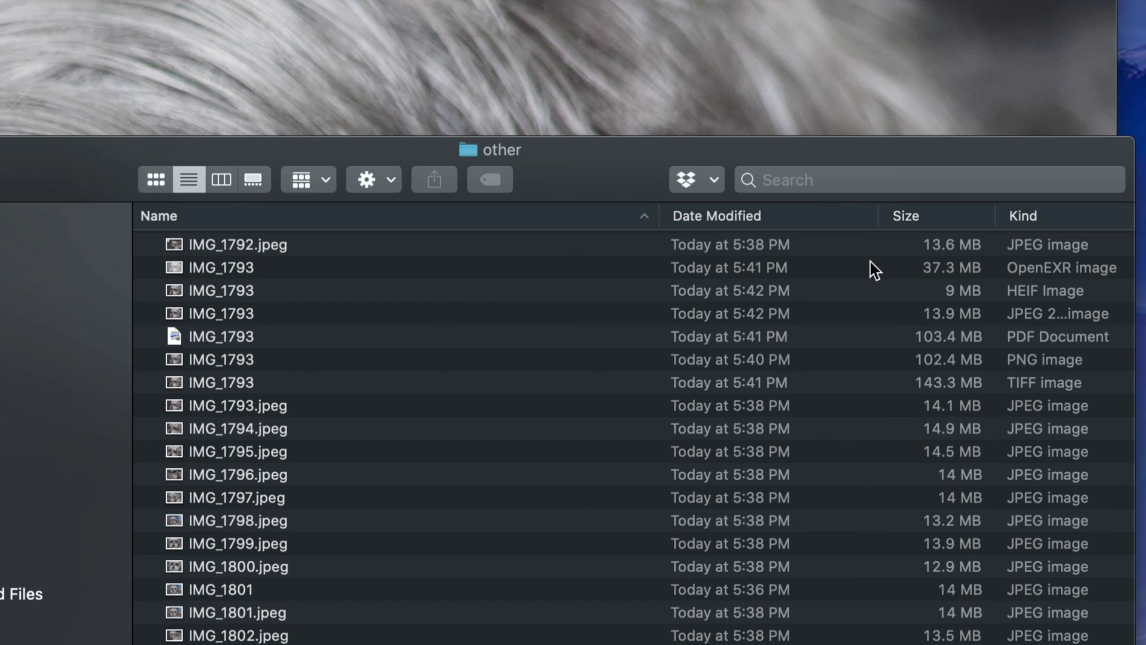
{"action": "left_click", "coordinate": [155, 180]}
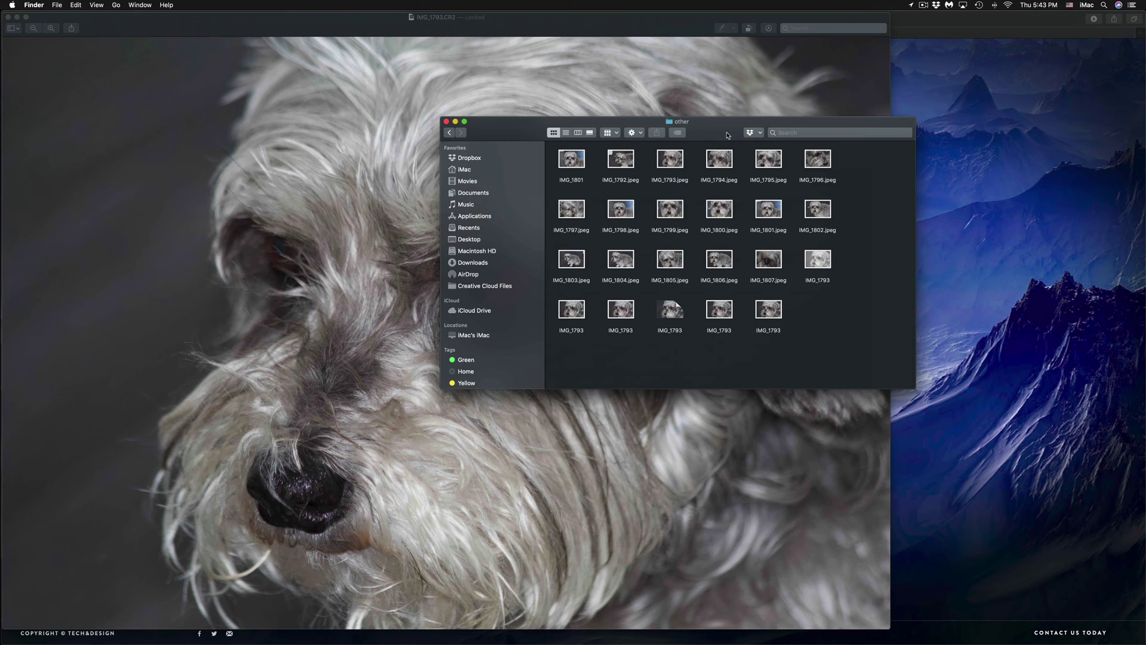
Leave the "other" folder and the photo, and switch to the Tech & Design web page in Safari.
{"action": "left_click_drag", "start_coordinate": [728, 136], "coordinate": [634, 137]}
{"action": "left_click", "coordinate": [80, 53]}
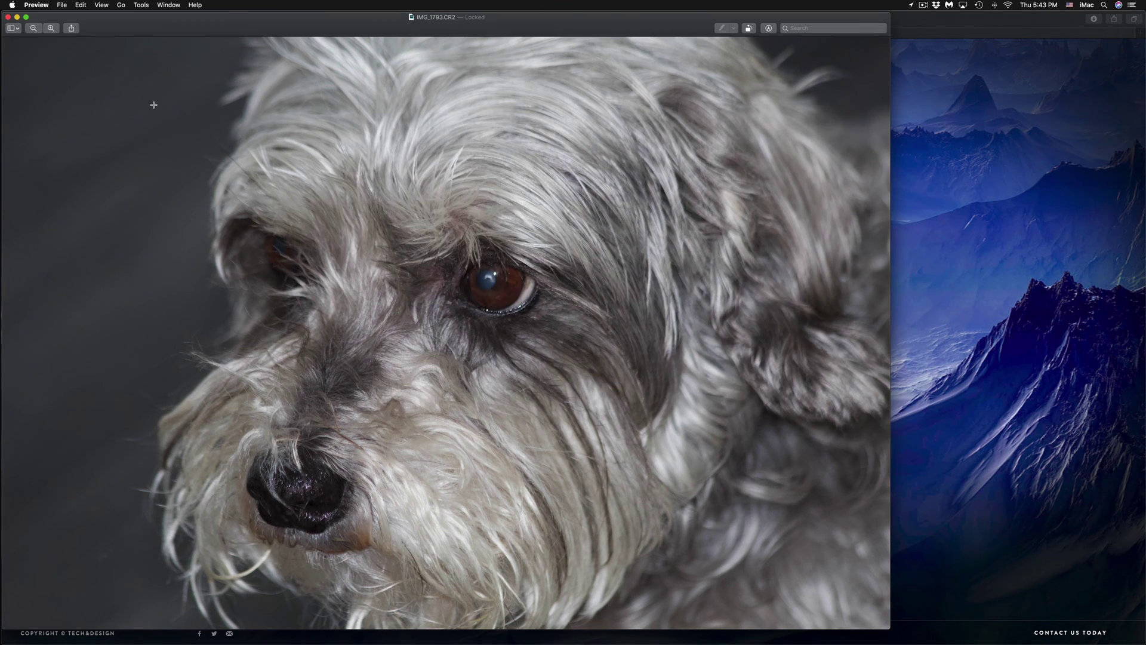
{"action": "left_click", "coordinate": [1048, 168]}
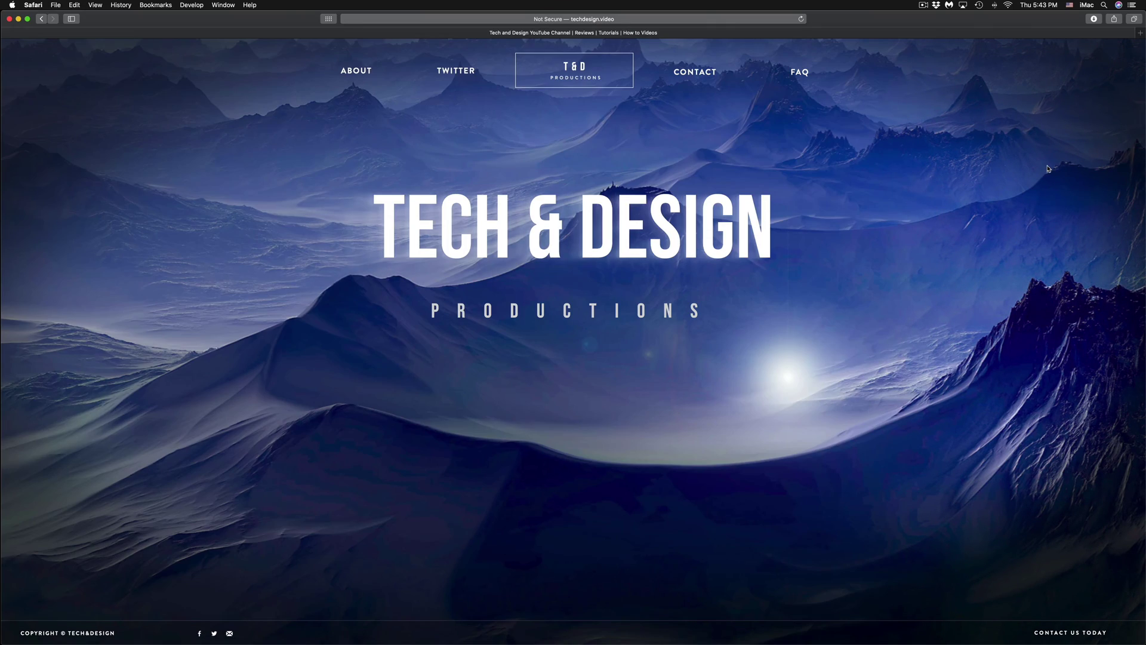